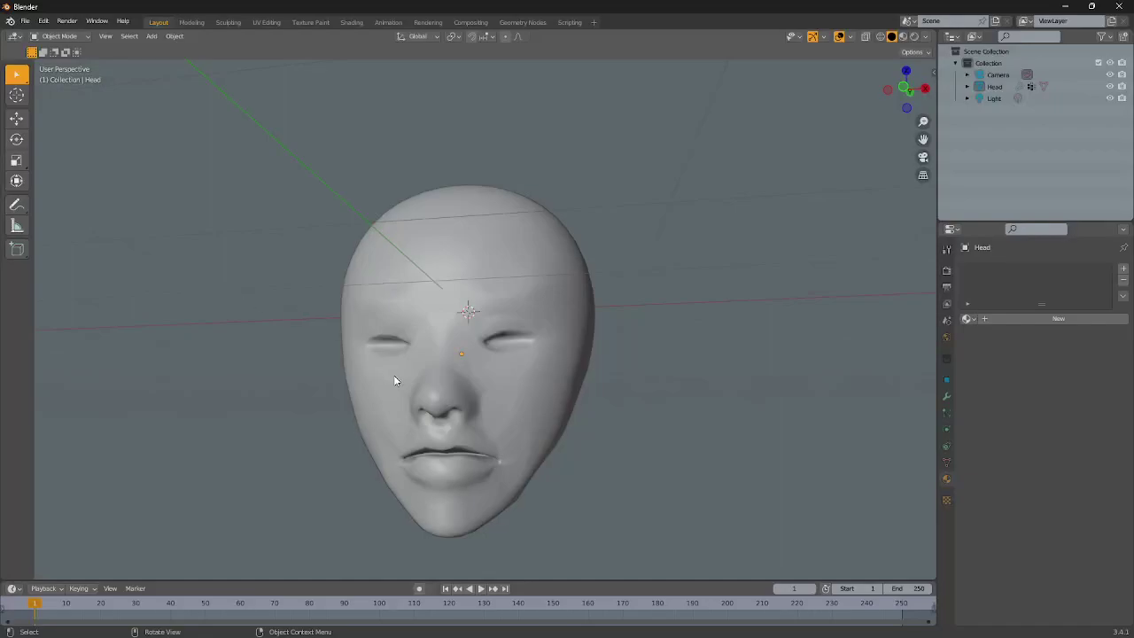
Select the Head mesh and unwrap its UVs with Smart UV Project
middle_drag(395, 381, 463, 404)
click(464, 404)
mouse_move(671, 354)
middle_down()
mouse_move(562, 332)
mouse_move(318, 139)
middle_up()
click(277, 24)
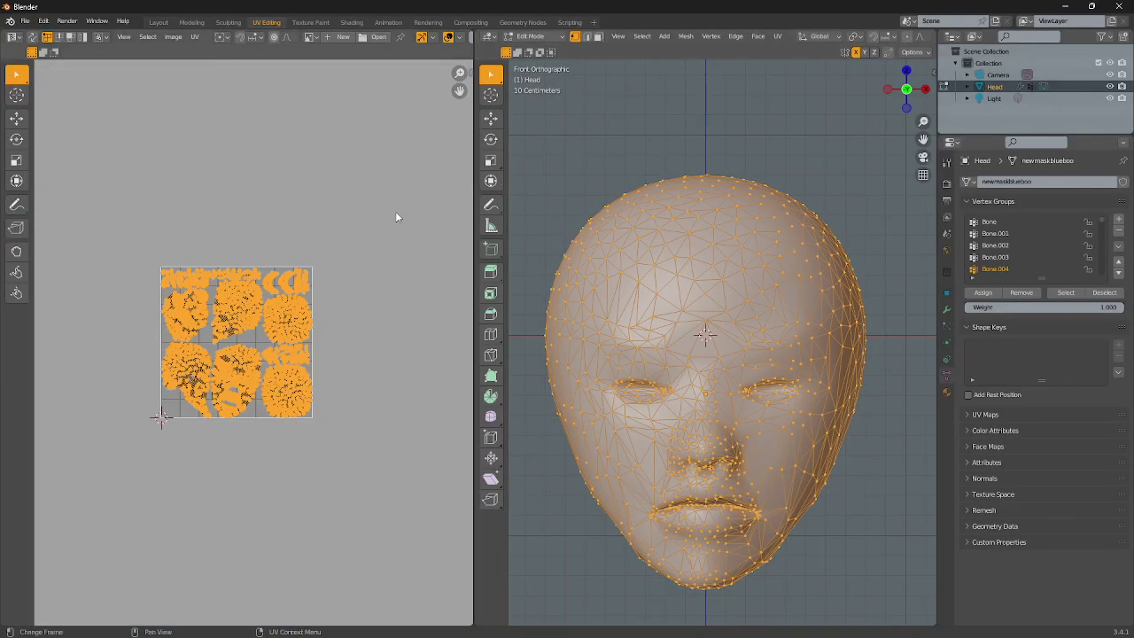
click(778, 38)
click(804, 76)
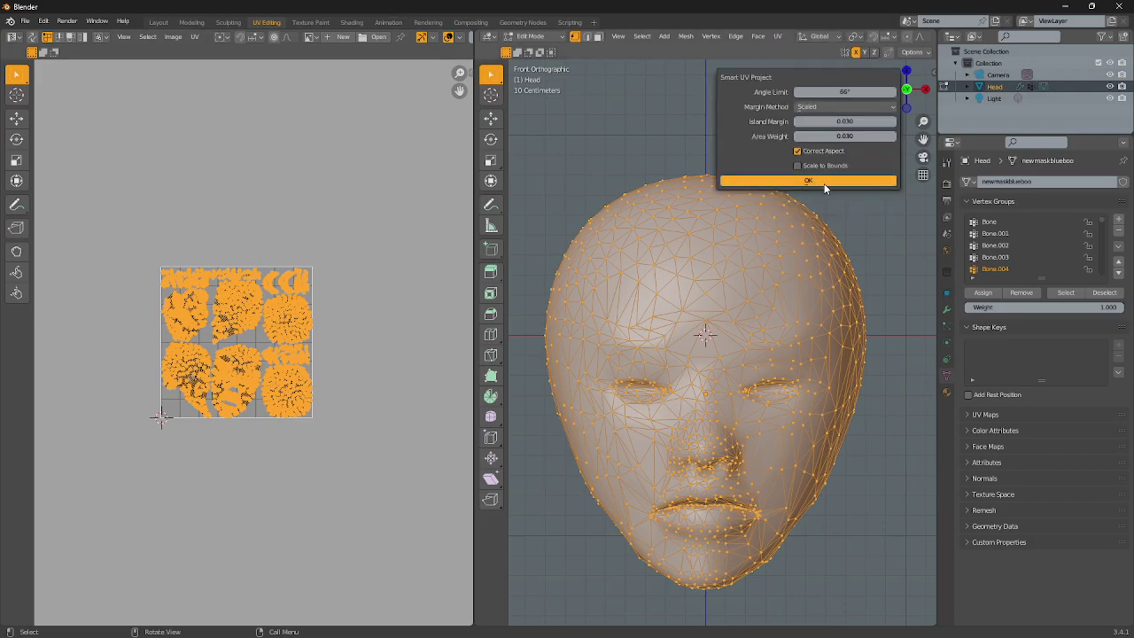
click(823, 183)
Add a white Base Color paint texture in Texture Paint and view the face from the front
click(304, 24)
click(1119, 225)
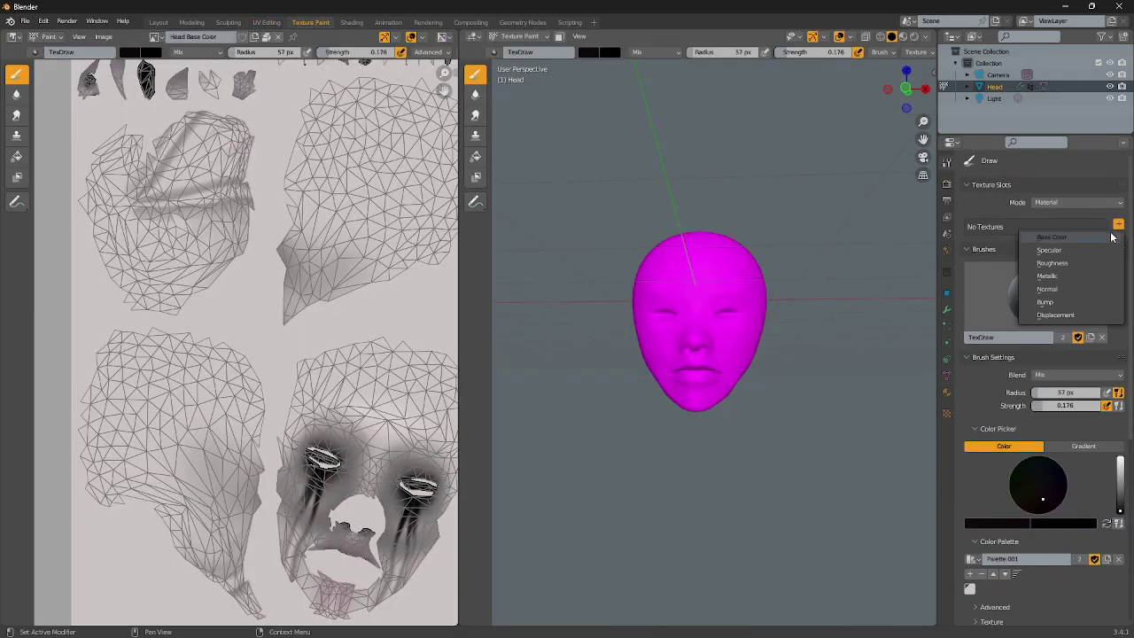
click(1096, 238)
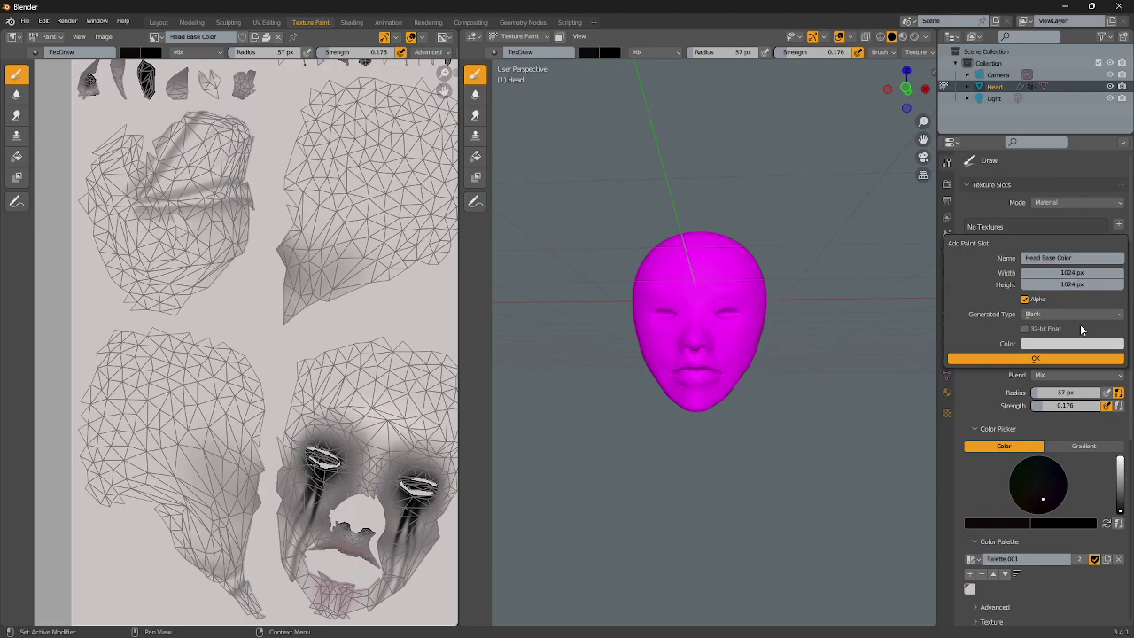
click(1074, 344)
click(1081, 358)
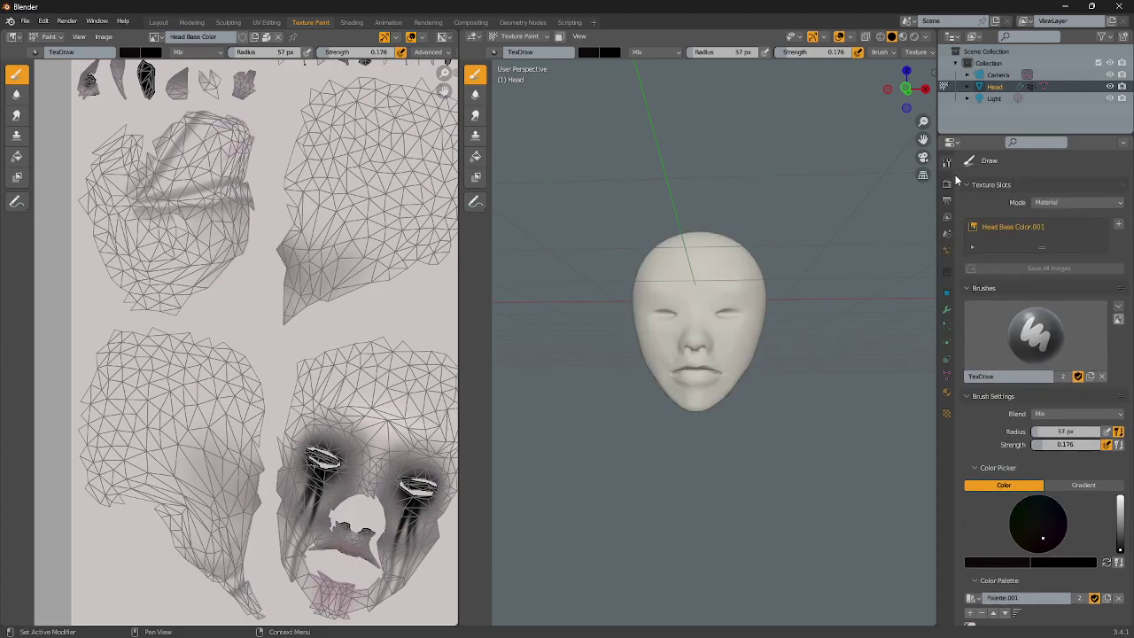
click(906, 88)
scroll(732, 372, up, 5)
scroll(732, 372, up, 3)
Paint dark shading along the mouth and dark red over the lips
mouse_move(795, 375)
mouse_down()
mouse_move(712, 393)
mouse_move(790, 398)
mouse_move(768, 381)
mouse_move(697, 405)
mouse_move(815, 438)
mouse_up()
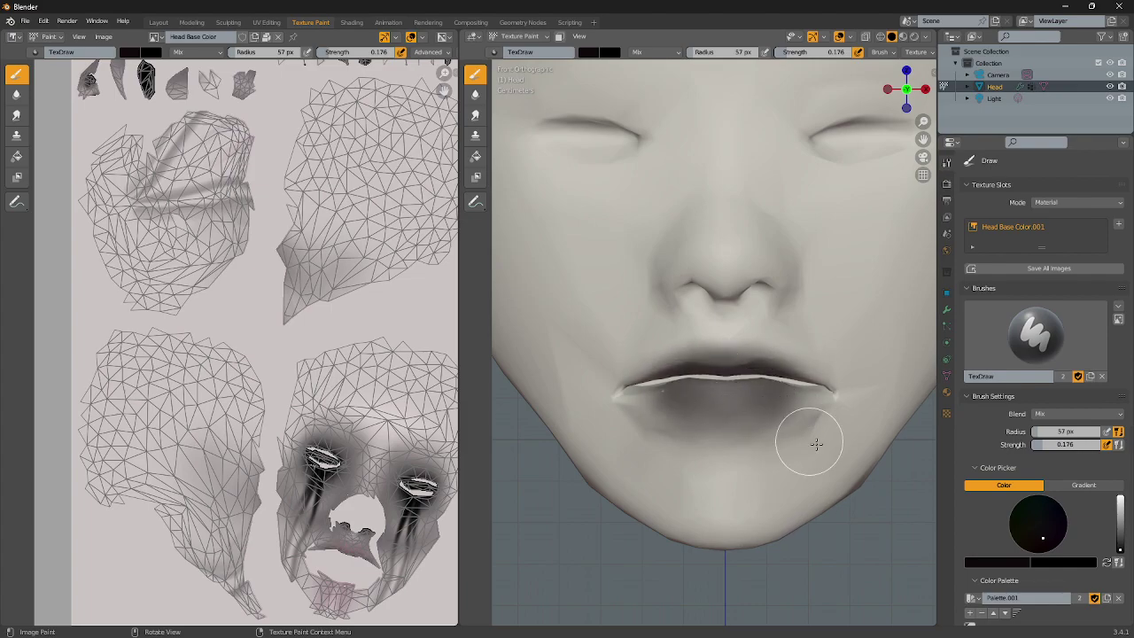
scroll(886, 434, down, 3)
drag(1121, 545, 1120, 535)
scroll(810, 555, up, 2)
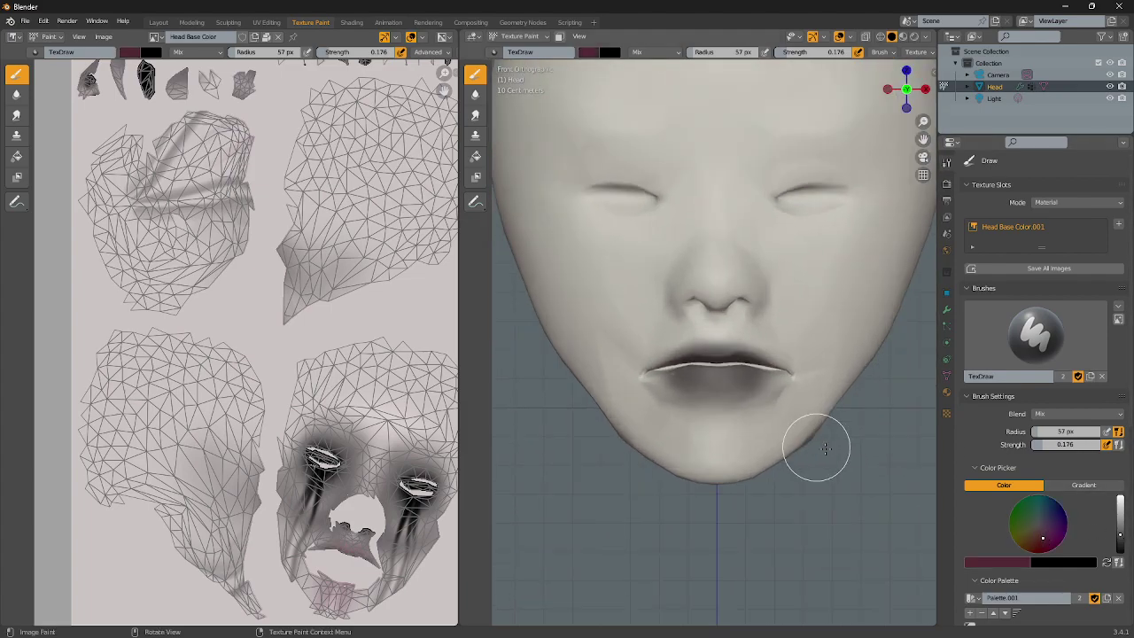
scroll(1010, 532, down, 5)
scroll(1006, 538, down, 3)
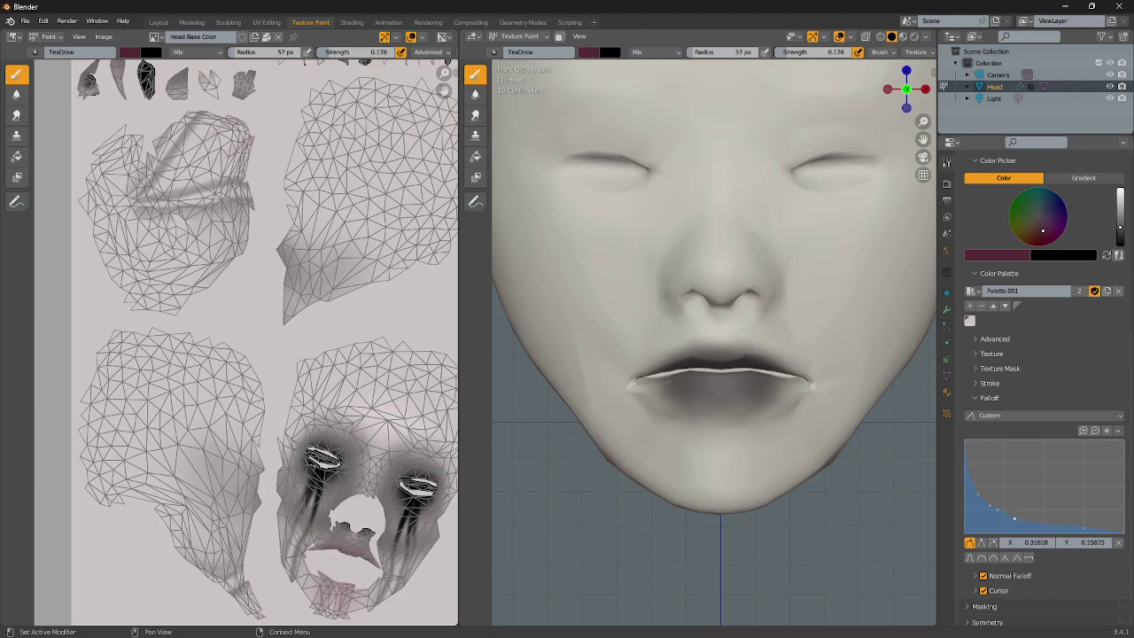
scroll(924, 456, up, 1)
mouse_move(735, 380)
mouse_down()
mouse_move(717, 405)
mouse_move(785, 405)
mouse_move(798, 381)
mouse_up()
Pick a slightly darkened pink as the paint colour
click(970, 321)
scroll(759, 342, down, 3)
scroll(759, 342, down, 2)
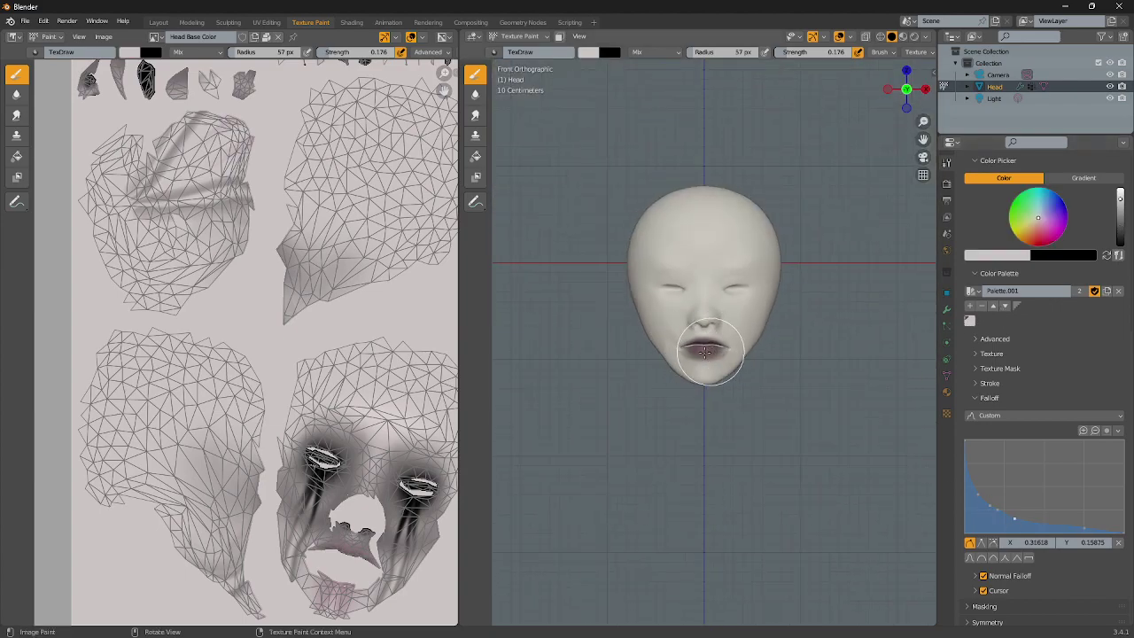
scroll(759, 375, up, 1)
scroll(759, 375, up, 2)
scroll(780, 413, up, 1)
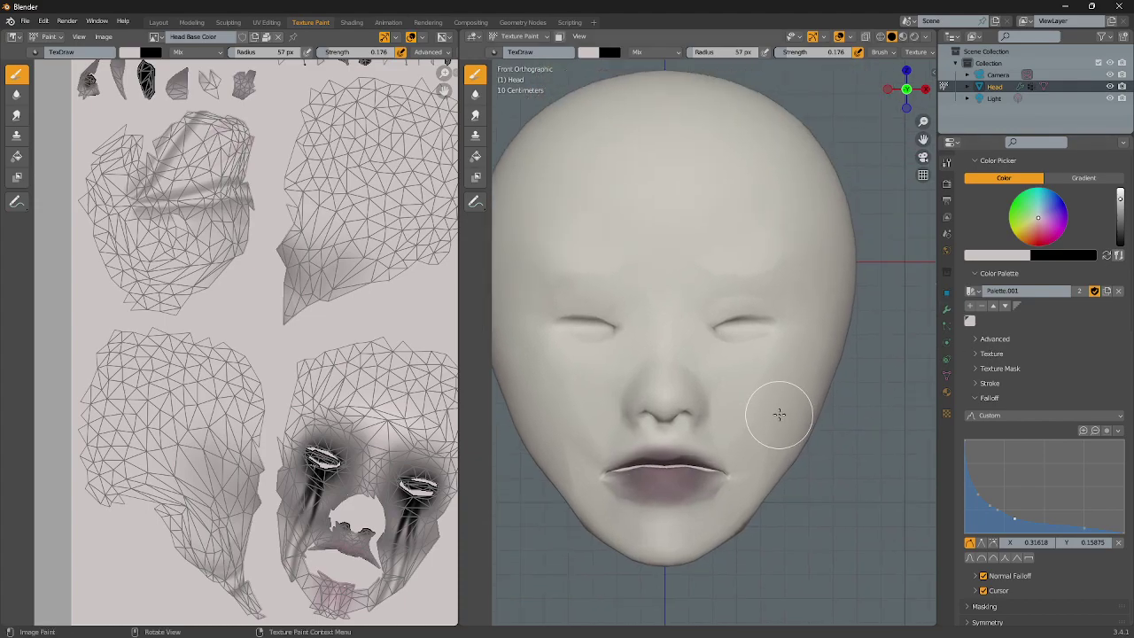
scroll(779, 413, up, 2)
click(1042, 231)
click(1120, 223)
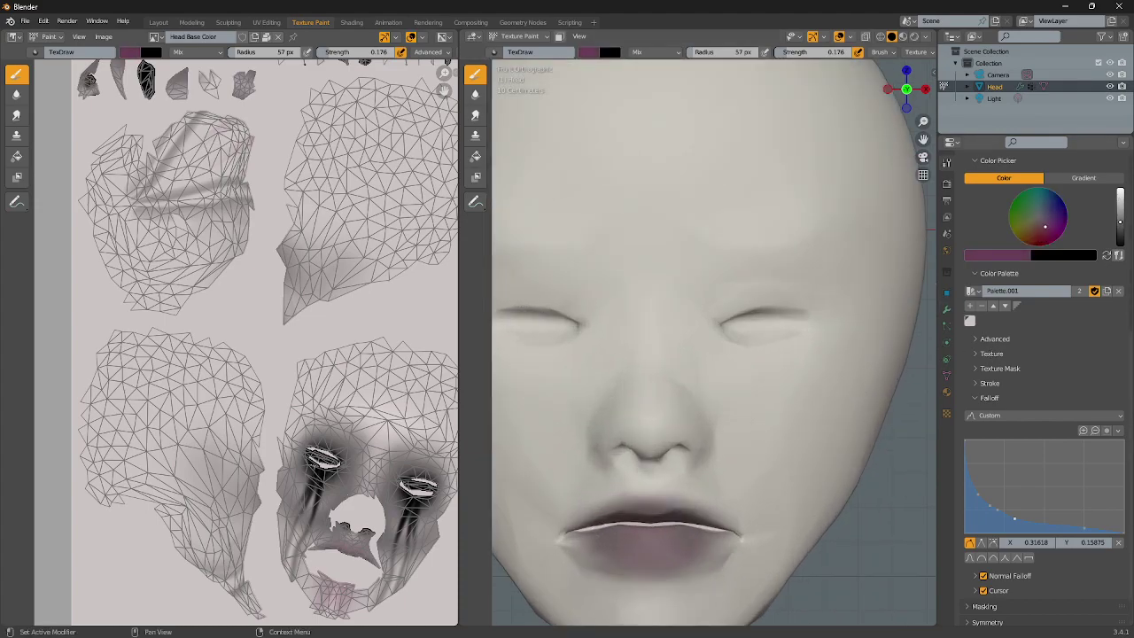
Blush both eyelids, the nose tip and both cheeks pink
scroll(754, 328, down, 1)
mouse_move(754, 329)
mouse_down()
mouse_move(734, 316)
mouse_move(767, 329)
mouse_up()
scroll(767, 328, down, 1)
scroll(667, 382, up, 1)
drag(667, 383, 671, 394)
scroll(700, 372, down, 2)
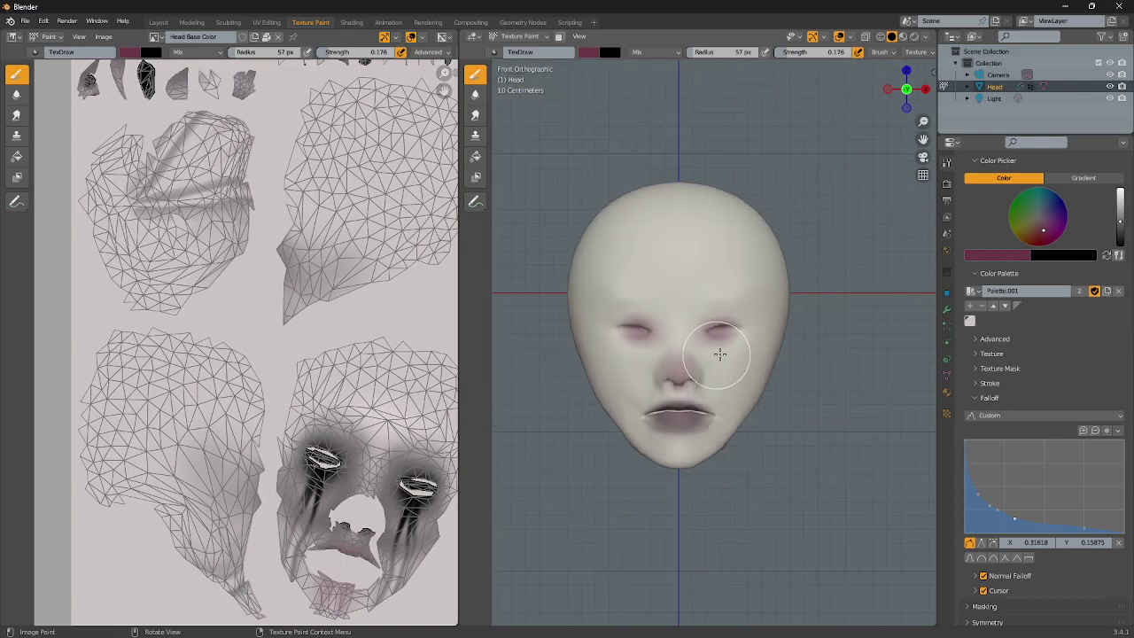
mouse_move(721, 354)
mouse_down()
mouse_move(739, 375)
mouse_move(750, 370)
mouse_up()
Change the paint colour to black
click(970, 321)
scroll(698, 348, down, 1)
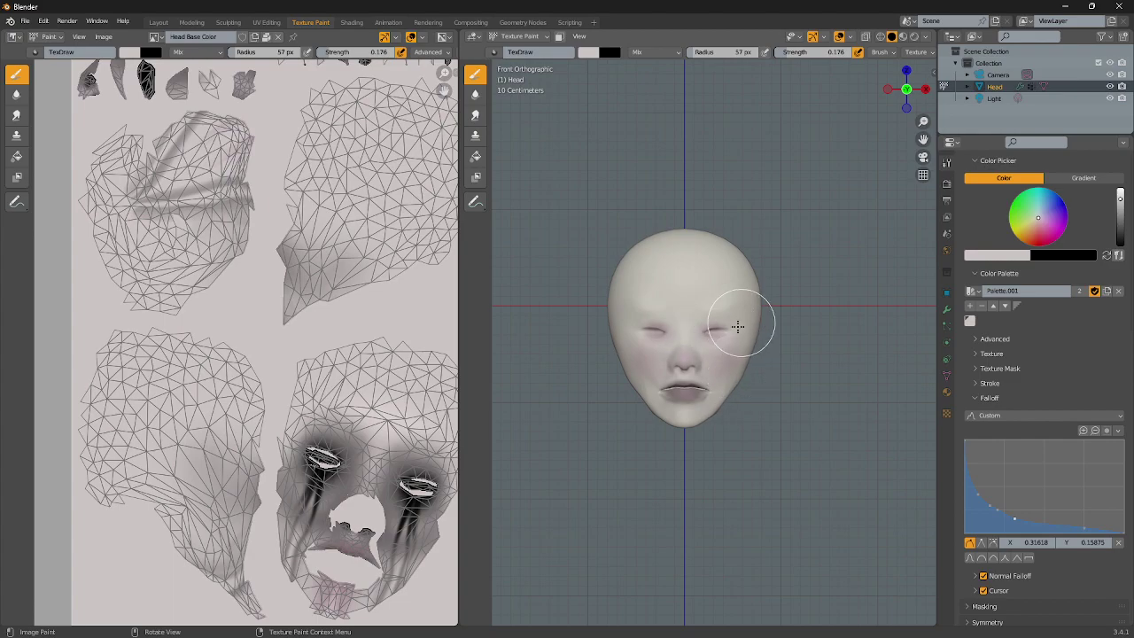
scroll(738, 327, up, 4)
drag(1119, 199, 1120, 230)
Paint dark brow strokes above the eyes
scroll(632, 401, up, 3)
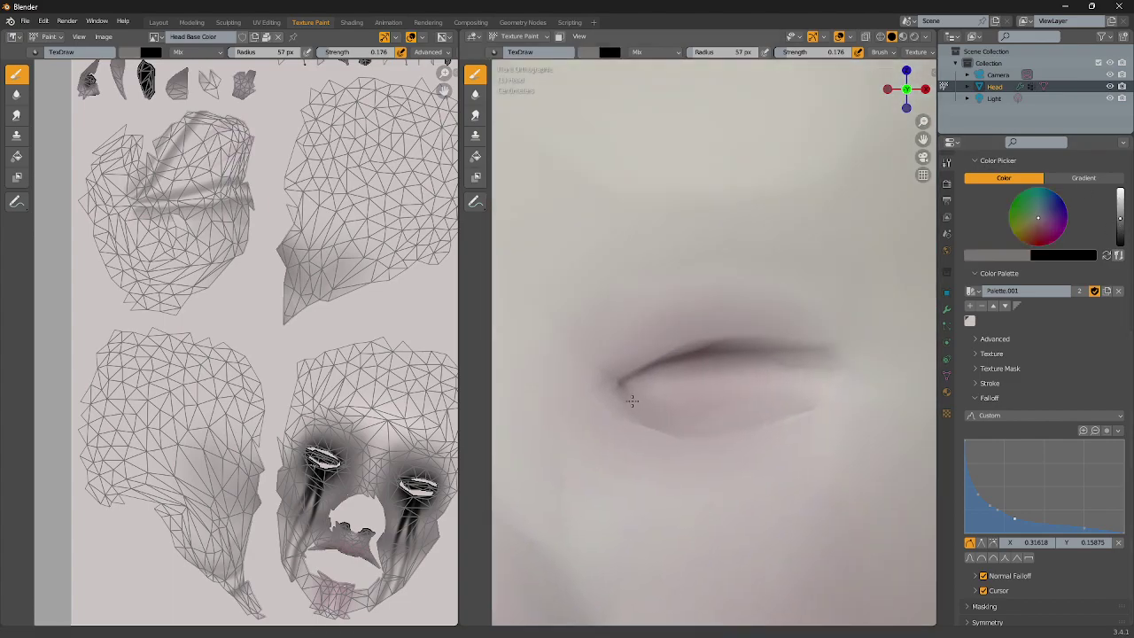
scroll(632, 401, up, 1)
mouse_move(587, 296)
mouse_down()
mouse_move(723, 307)
mouse_move(845, 294)
mouse_move(588, 294)
mouse_move(596, 308)
mouse_move(633, 291)
mouse_move(721, 309)
mouse_up()
scroll(753, 323, down, 6)
scroll(784, 345, up, 3)
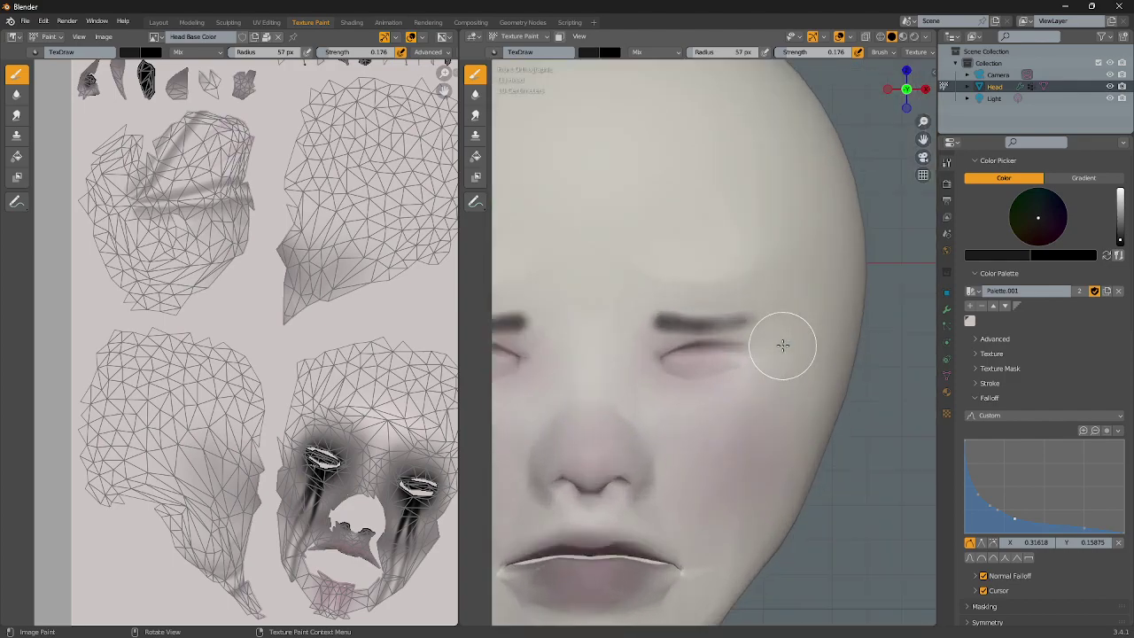
scroll(783, 345, up, 3)
Soften the brow strokes with the Smear tool
click(475, 116)
scroll(664, 292, down, 3)
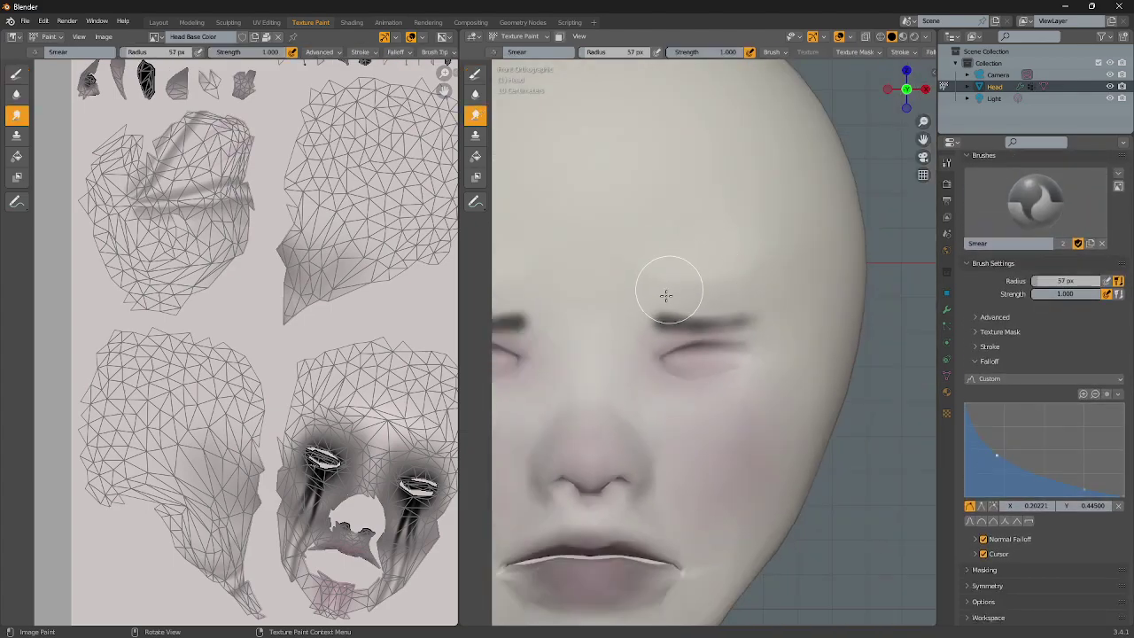
scroll(654, 303, down, 2)
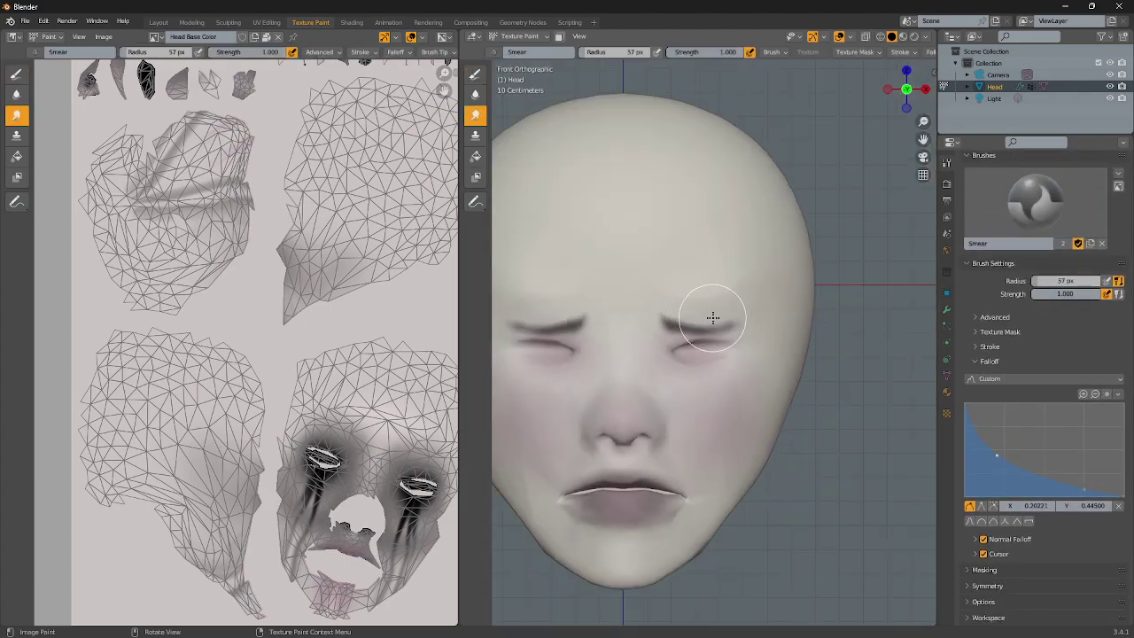
scroll(690, 306, down, 2)
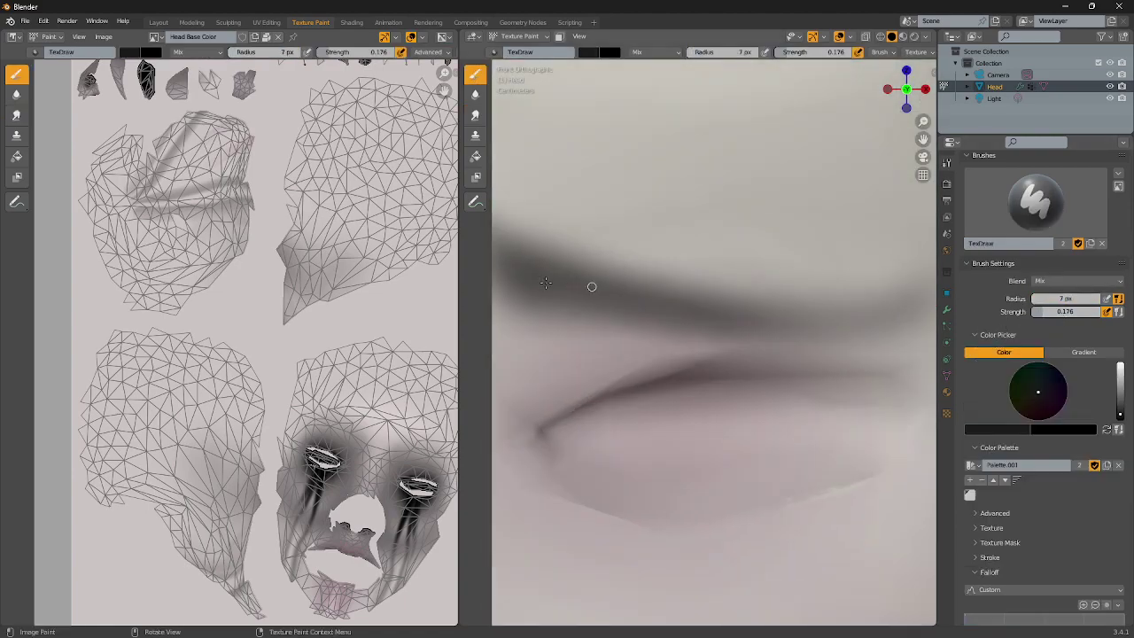
Paint thin hair-like brow strokes at 0.387 strength, then smear them
middle_drag(546, 283, 562, 283)
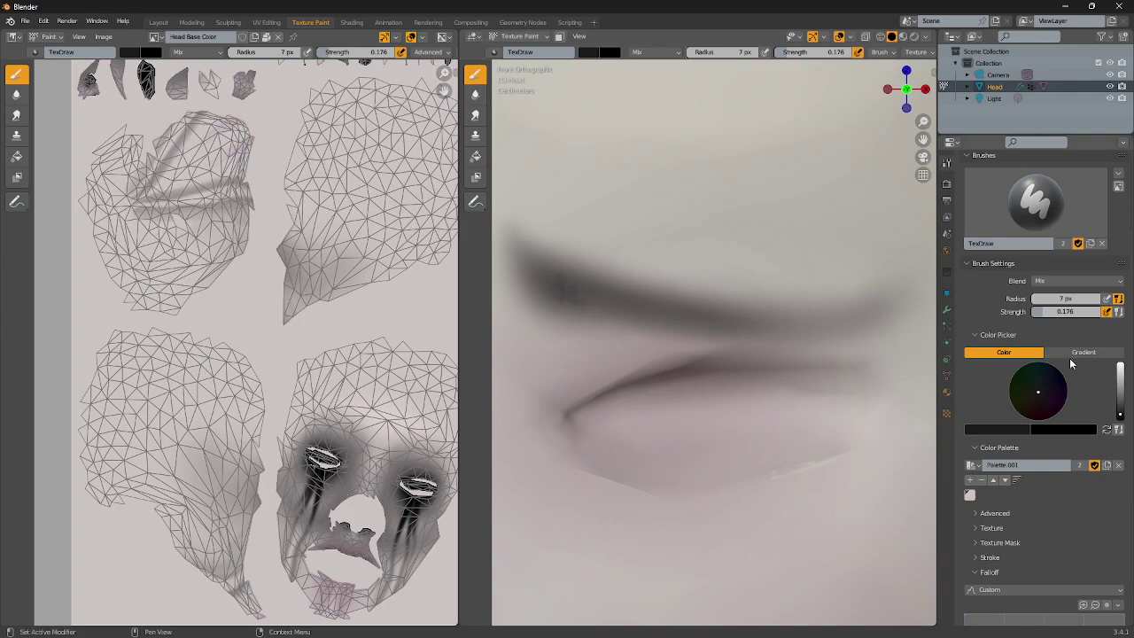
drag(1066, 312, 1077, 312)
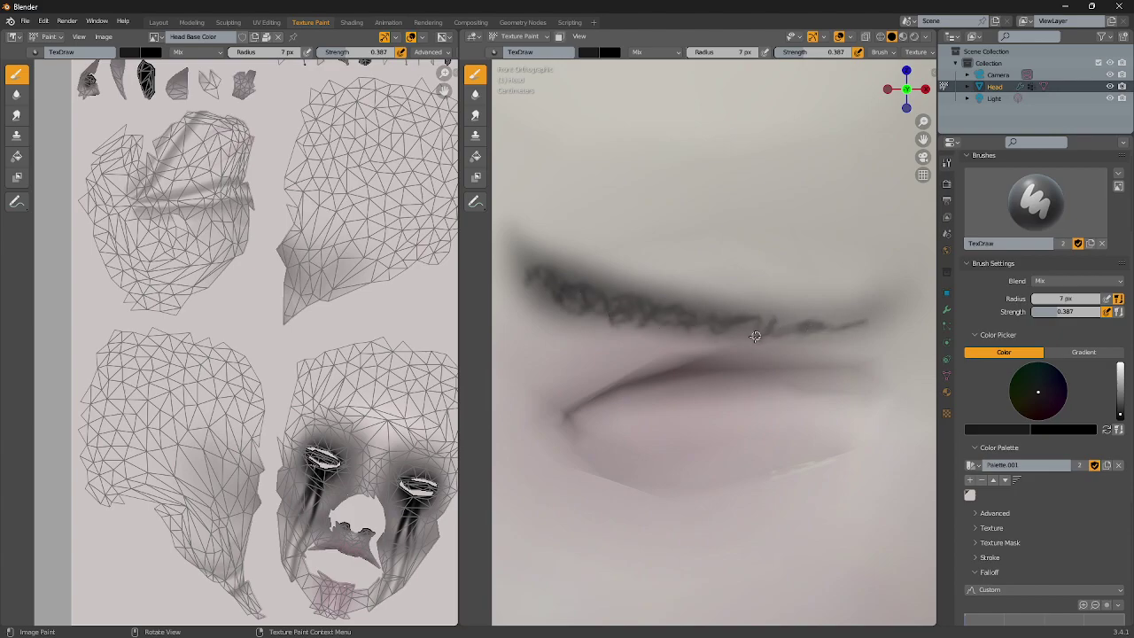
scroll(754, 336, down, 8)
scroll(754, 336, up, 3)
click(475, 115)
scroll(640, 315, up, 2)
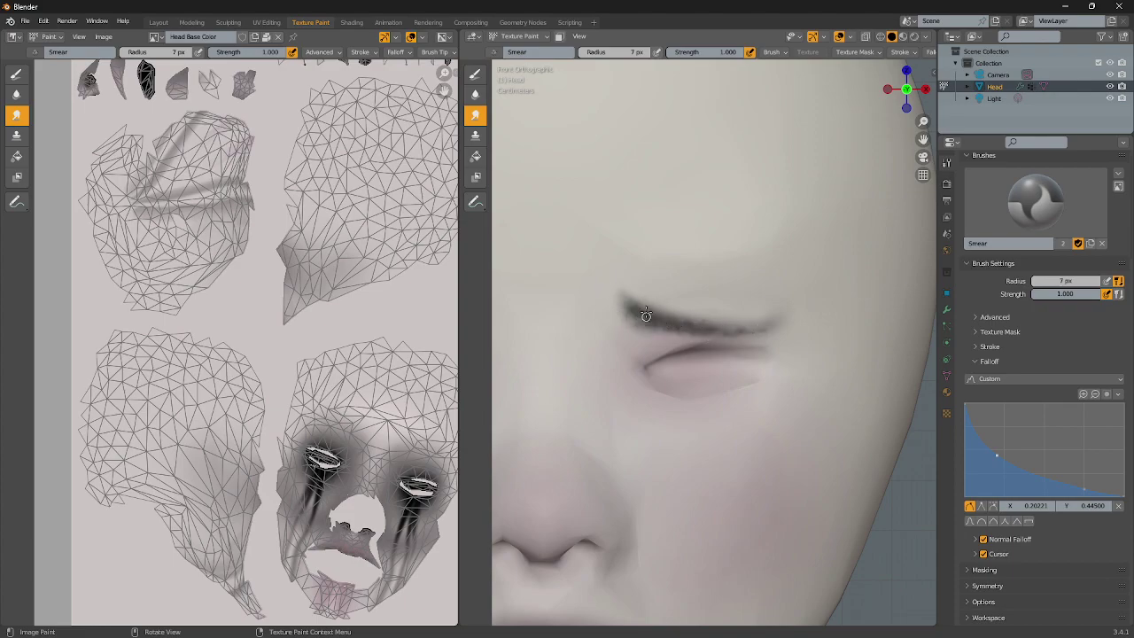
Zoom in and out around the eyes to inspect the smeared brows
scroll(759, 329, down, 3)
scroll(803, 329, down, 2)
scroll(658, 319, up, 2)
scroll(642, 319, up, 2)
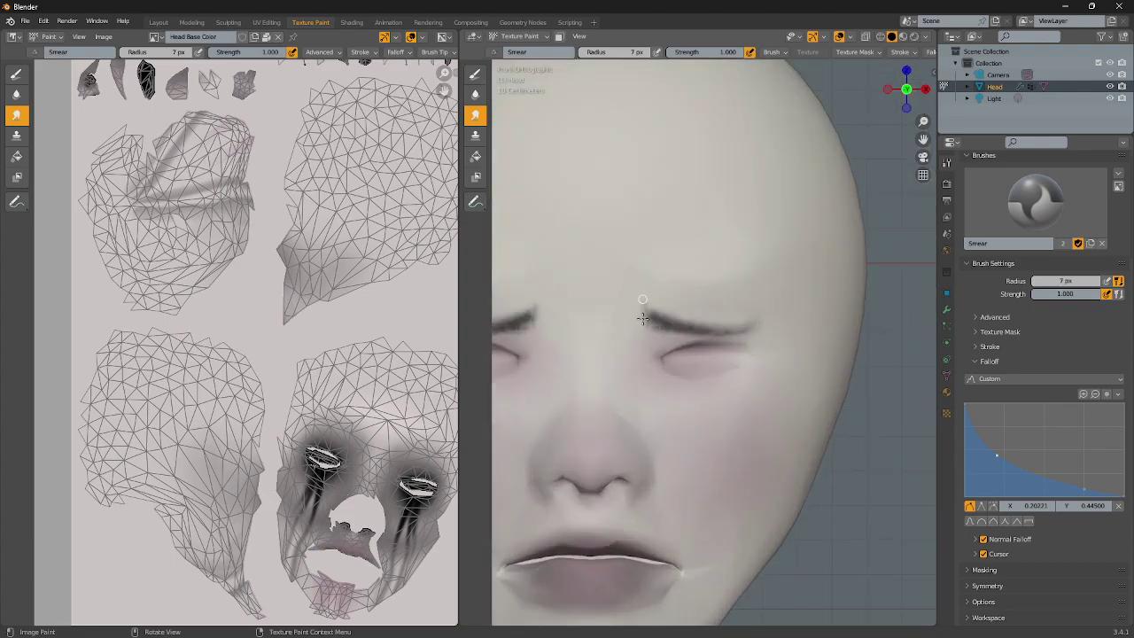
scroll(672, 333, up, 3)
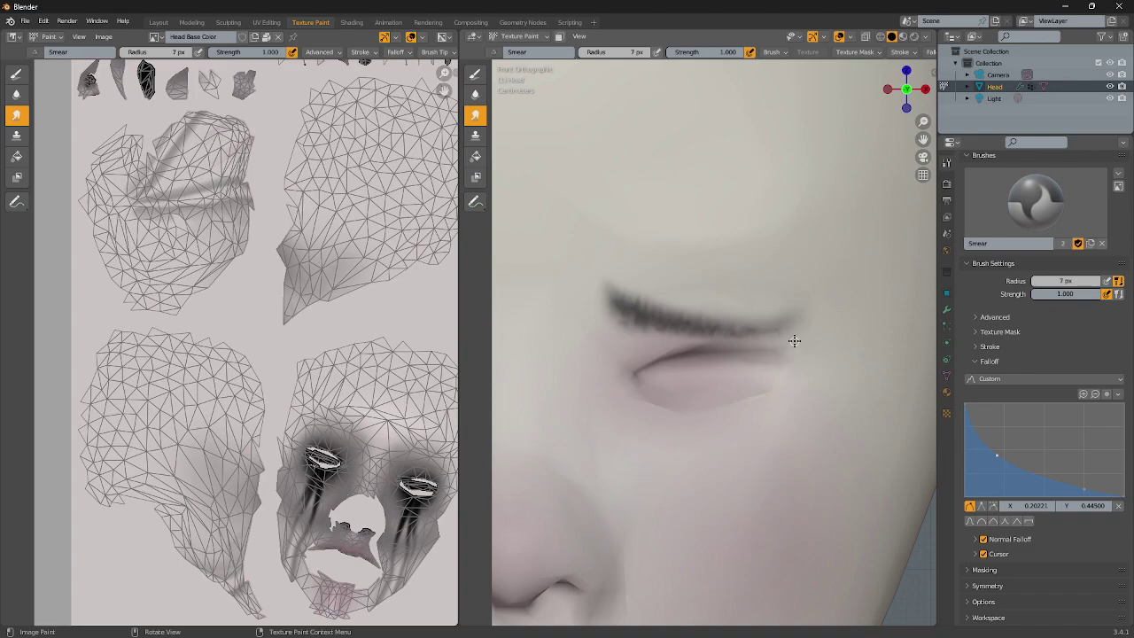
scroll(794, 341, down, 4)
scroll(767, 334, up, 2)
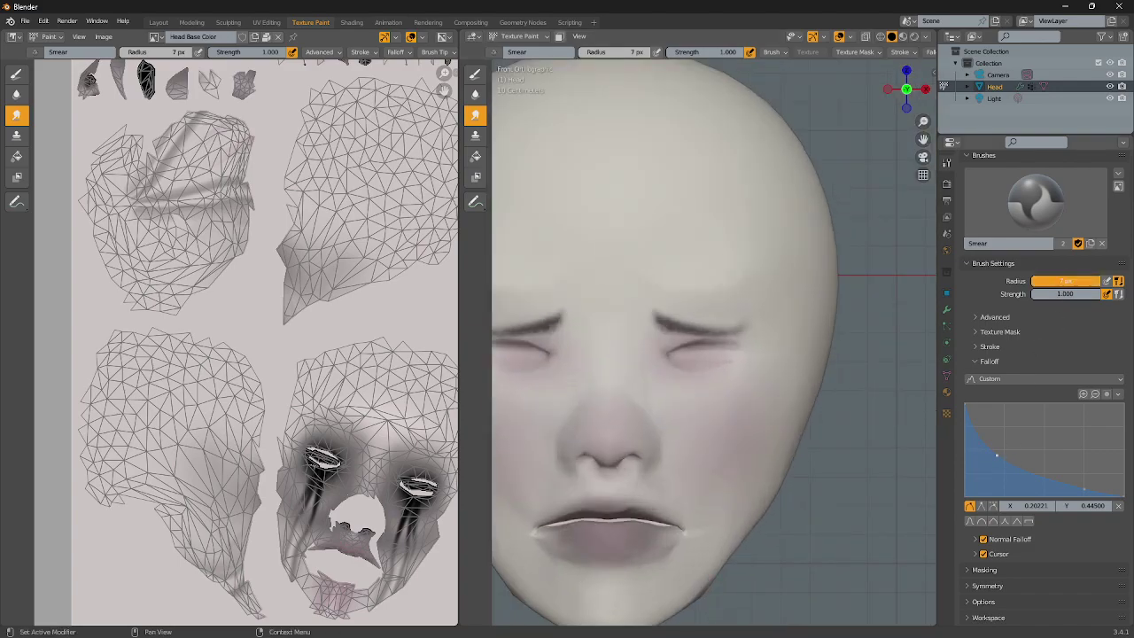
scroll(725, 278, up, 1)
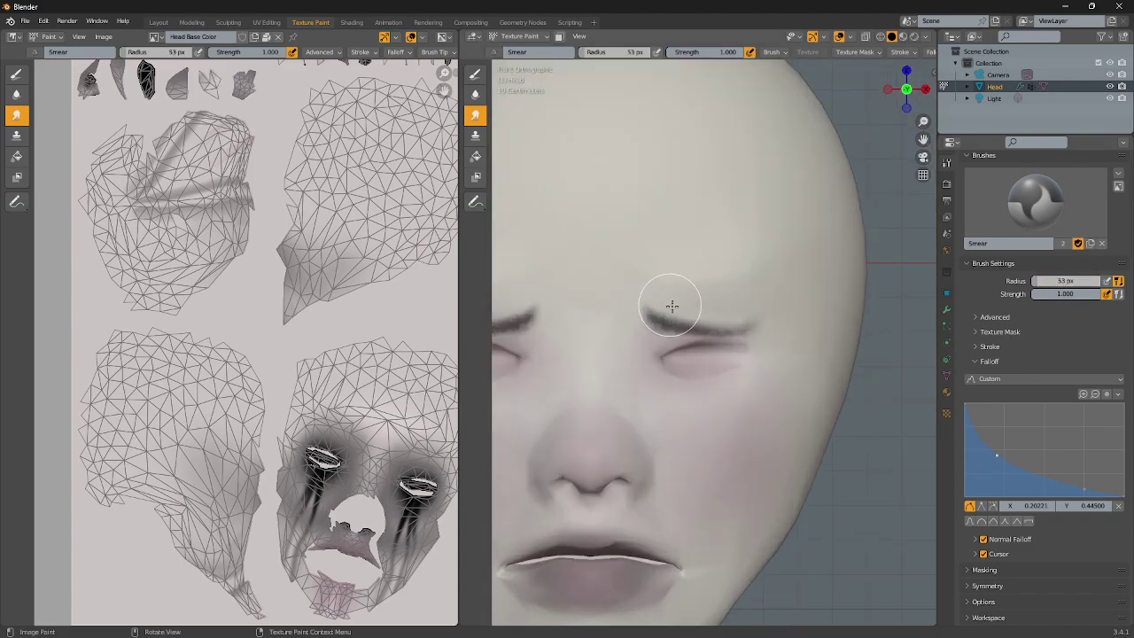
scroll(674, 324, down, 2)
scroll(733, 352, down, 1)
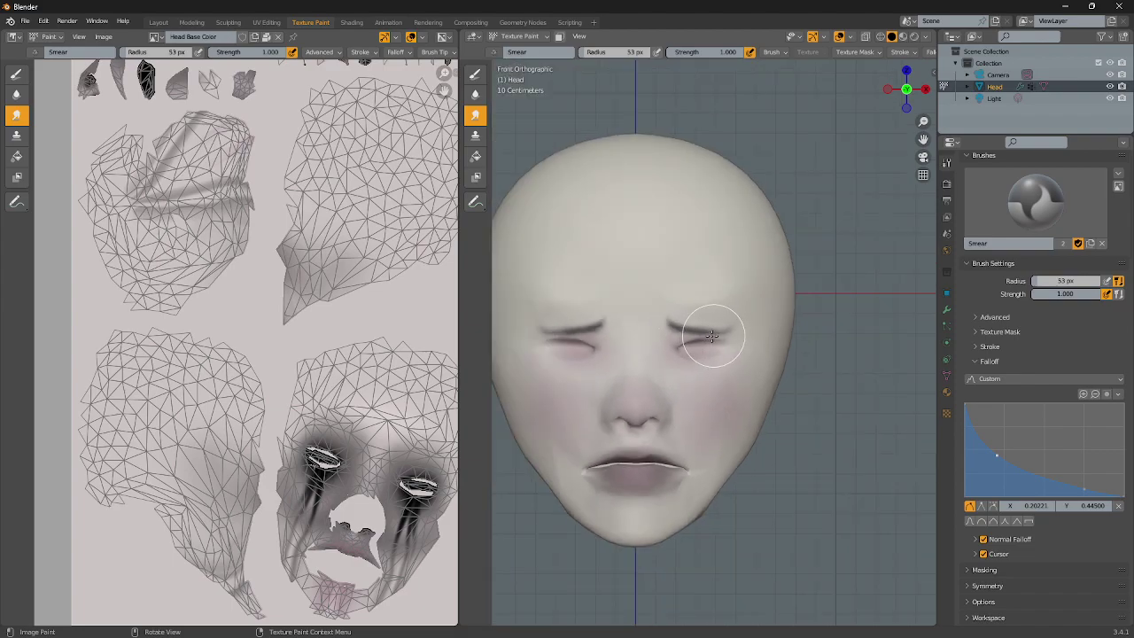
scroll(719, 329, down, 1)
scroll(720, 331, down, 1)
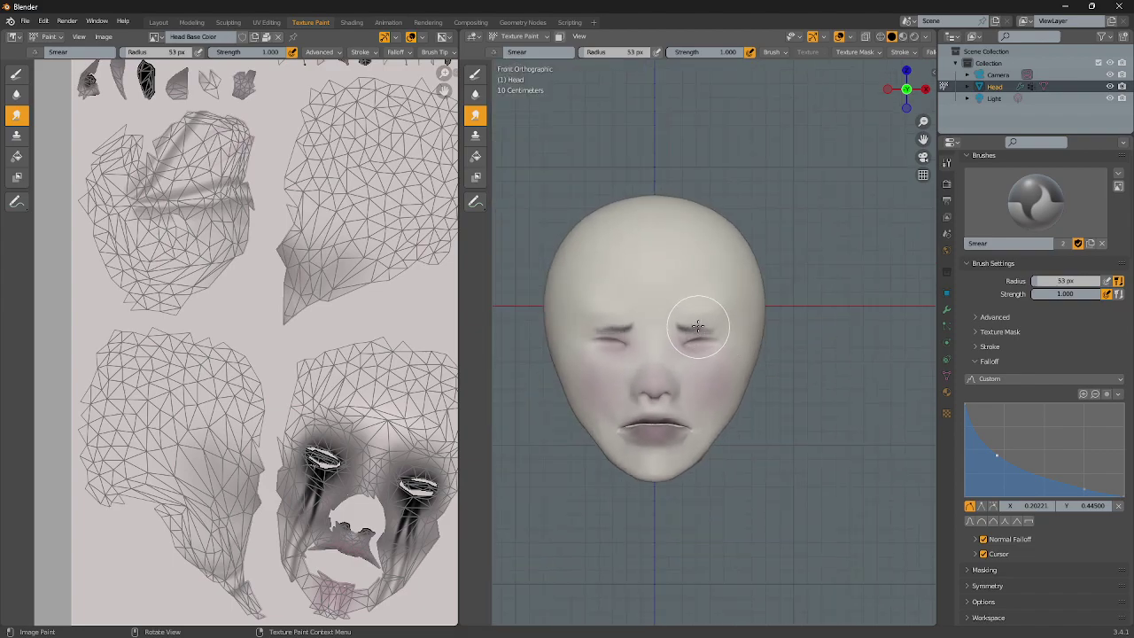
scroll(709, 335, up, 3)
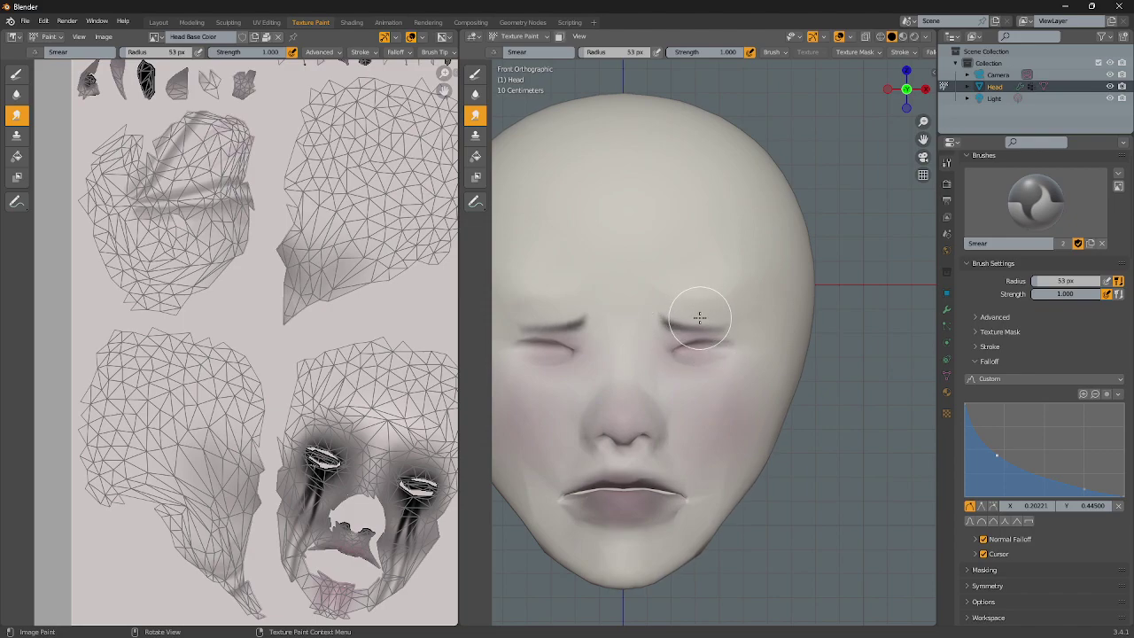
scroll(719, 308, down, 3)
scroll(701, 307, up, 4)
scroll(683, 325, up, 3)
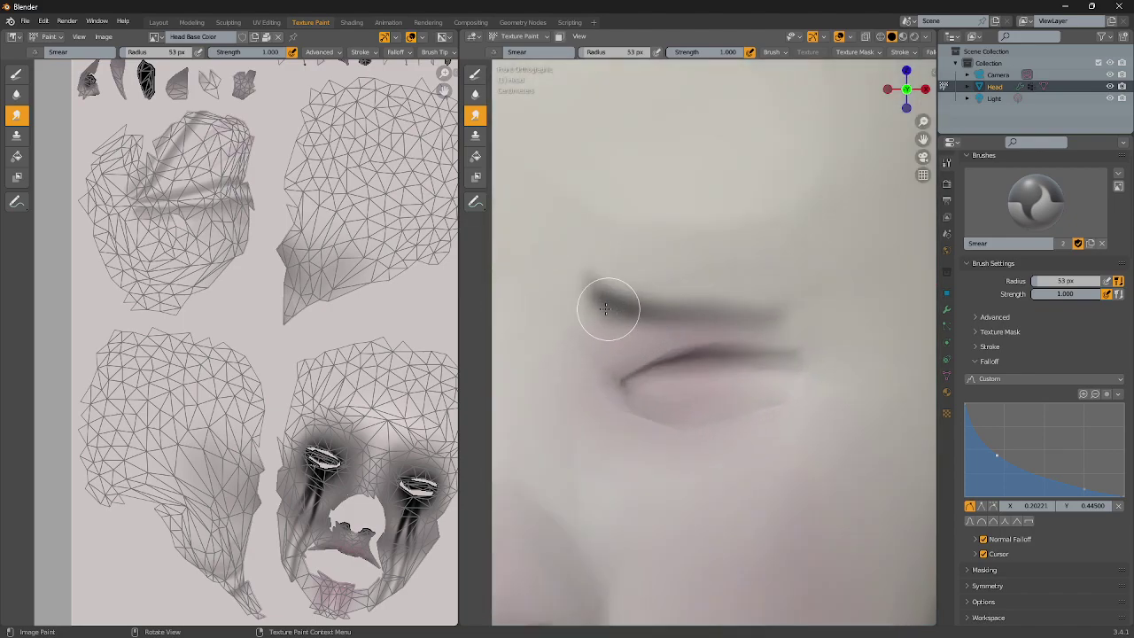
scroll(611, 319, down, 2)
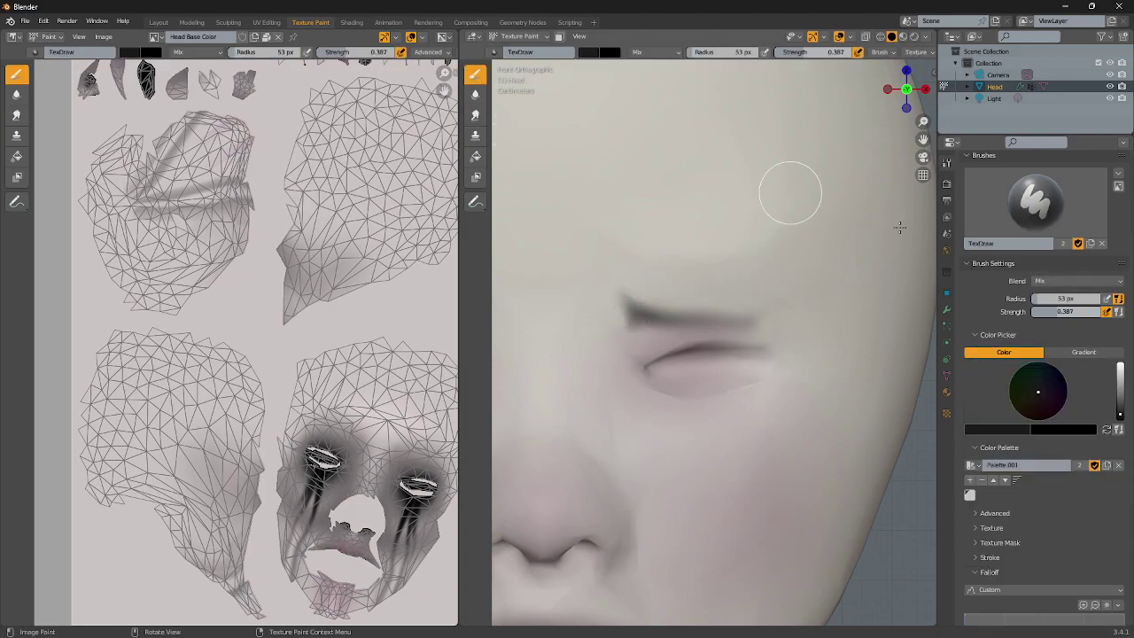
Paint solid black strokes across the closed eye at full strength
scroll(729, 315, down, 3)
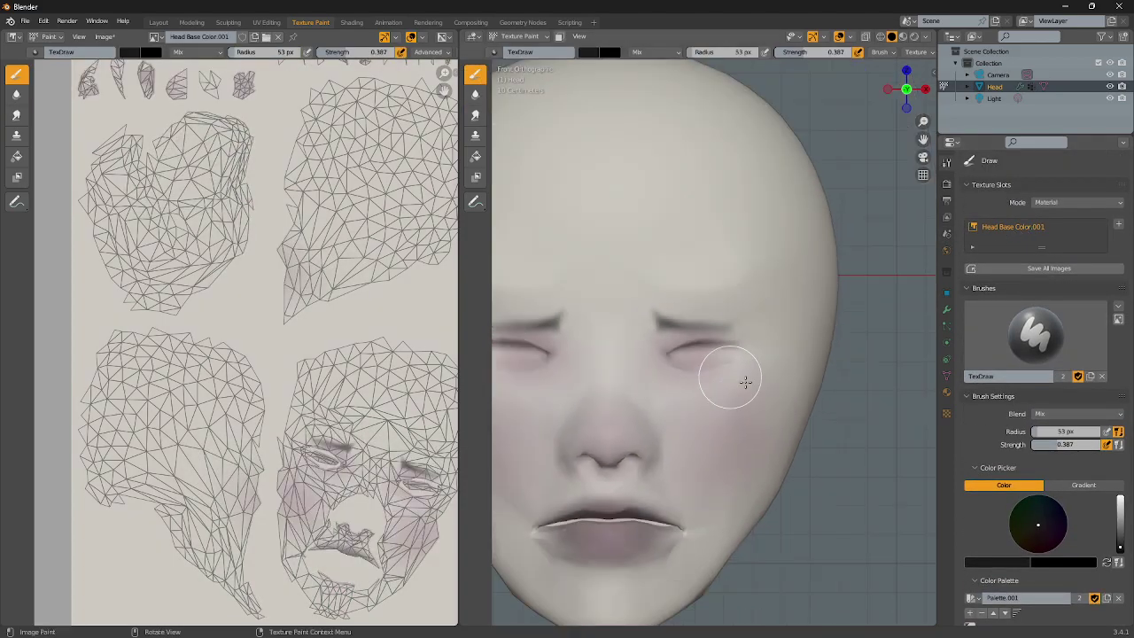
scroll(734, 374, up, 3)
drag(1058, 444, 1104, 443)
mouse_move(709, 354)
middle_down()
mouse_move(678, 366)
mouse_move(760, 354)
middle_up()
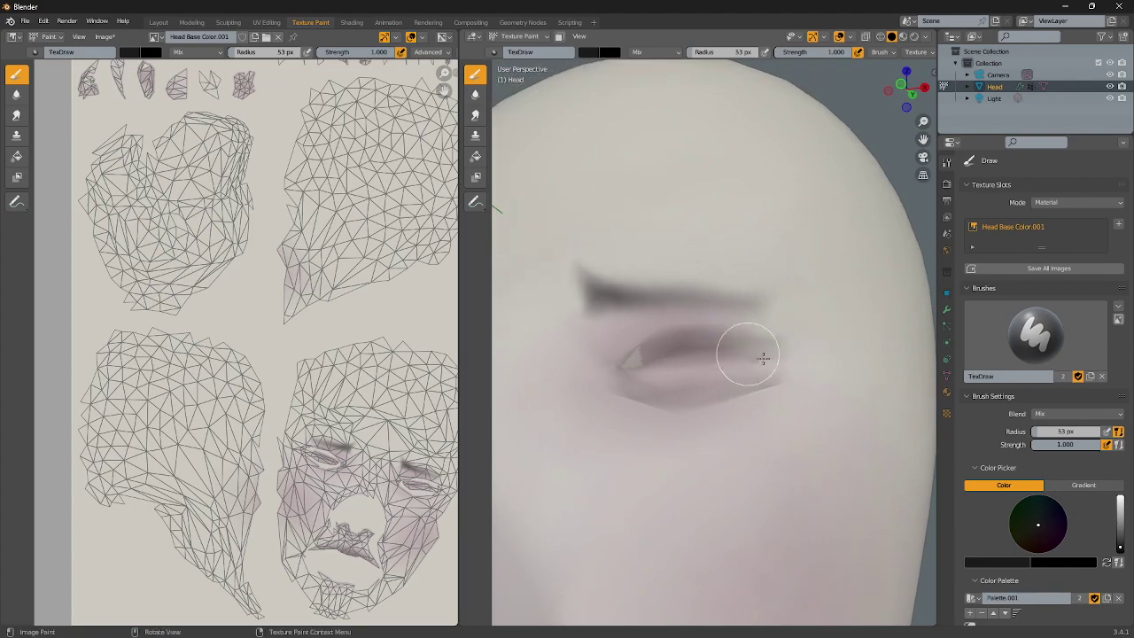
mouse_move(759, 354)
mouse_down()
mouse_move(709, 346)
mouse_move(629, 367)
mouse_move(778, 357)
mouse_move(626, 350)
mouse_up()
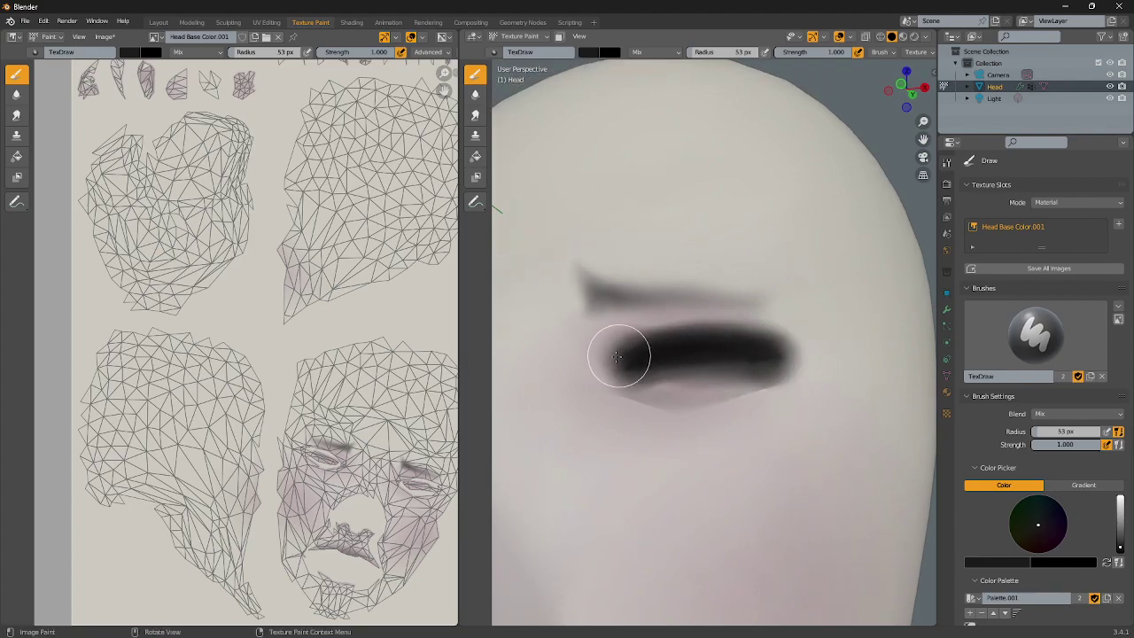
middle_drag(626, 349, 653, 372)
mouse_move(654, 372)
mouse_down()
mouse_move(737, 362)
mouse_move(717, 381)
mouse_move(671, 380)
mouse_move(715, 368)
mouse_up()
scroll(697, 367, down, 3)
scroll(700, 365, down, 2)
middle_drag(715, 368, 807, 398)
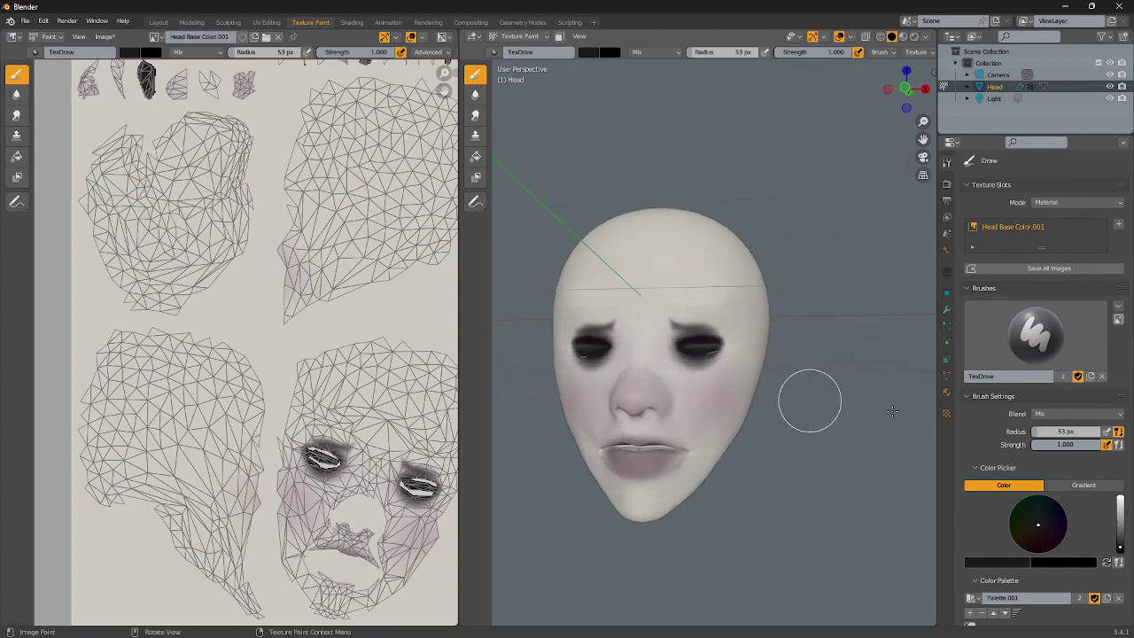
At 0.303 strength, paint a soft dark shadow around the eyes
drag(1090, 443, 1054, 444)
mouse_move(567, 346)
mouse_down()
mouse_move(589, 359)
mouse_move(732, 328)
mouse_up()
scroll(696, 399, up, 3)
scroll(645, 390, down, 1)
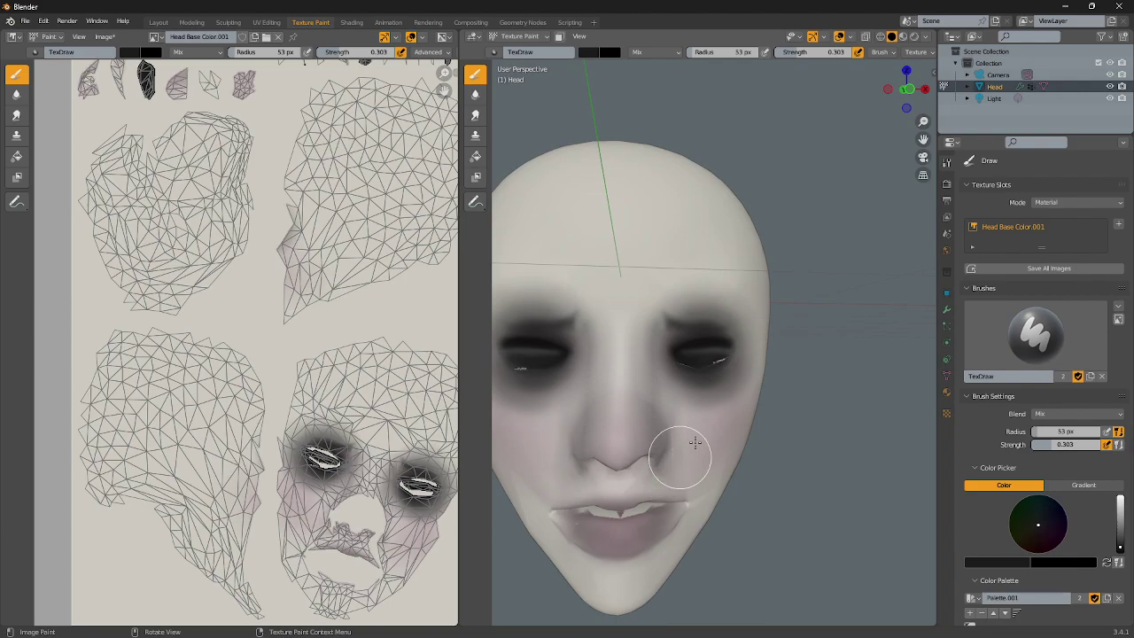
scroll(679, 455, down, 3)
shift+middle_drag(589, 350, 634, 348)
scroll(673, 373, up, 2)
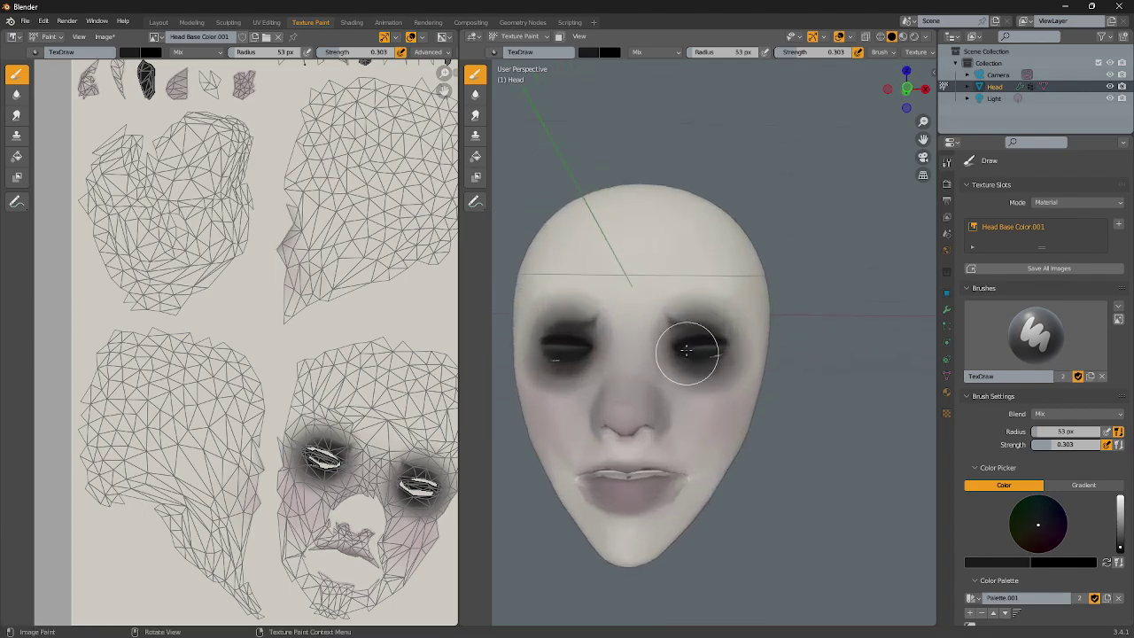
scroll(679, 413, down, 1)
At 0.210 strength, add faint cheek shading and blend it with the Soften brush
drag(1085, 444, 1068, 444)
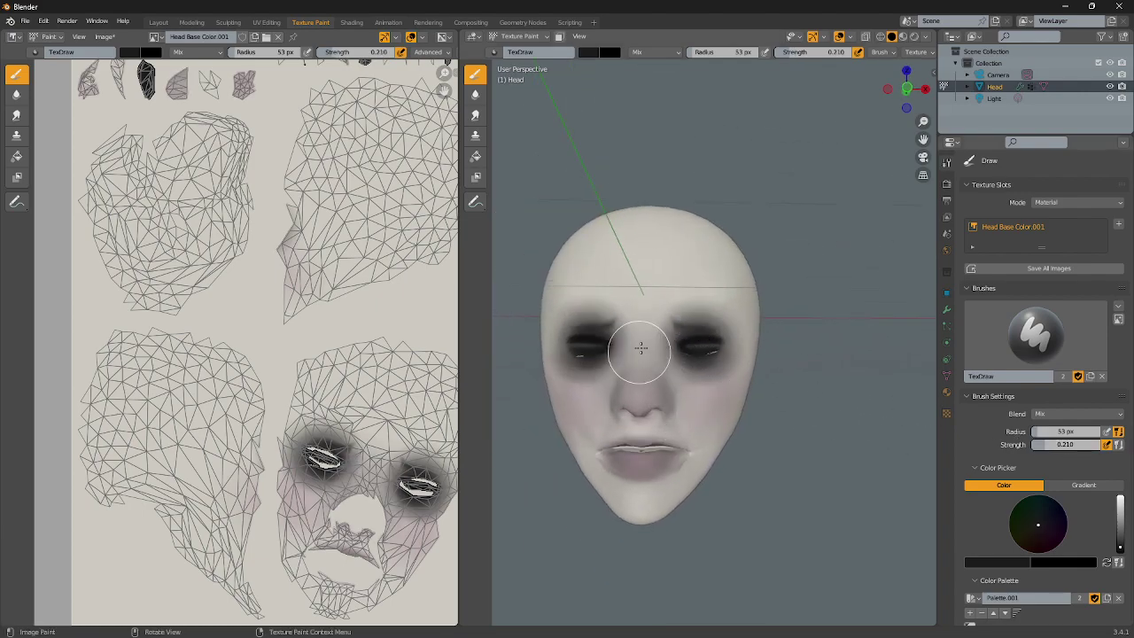
scroll(660, 390, up, 2)
scroll(682, 403, down, 3)
middle_drag(688, 410, 734, 355)
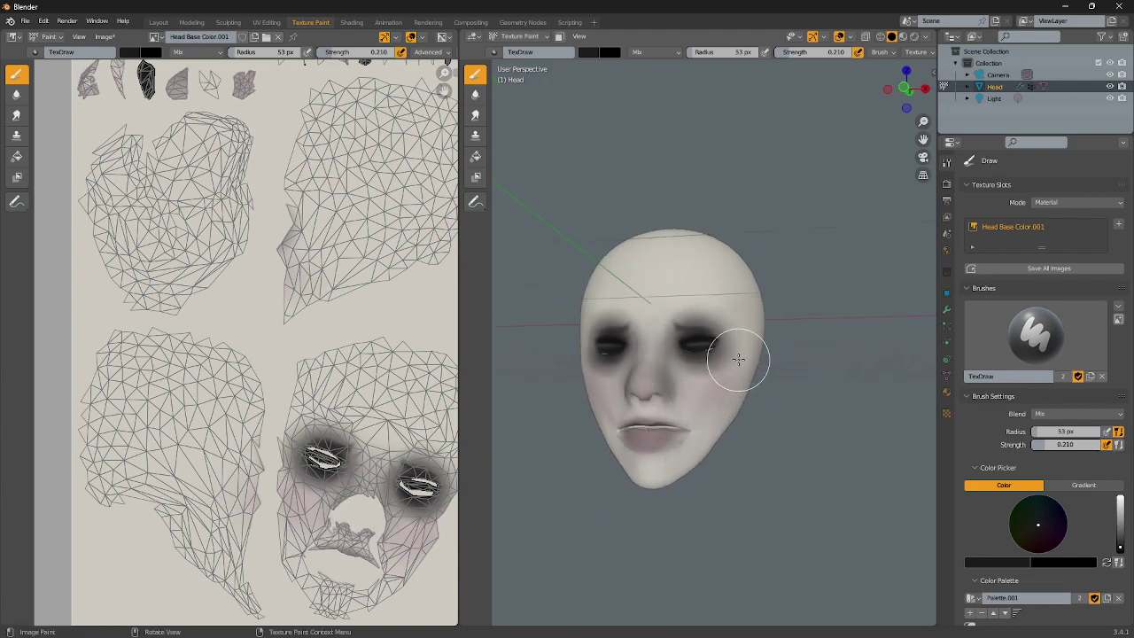
drag(735, 354, 664, 380)
click(475, 94)
scroll(625, 397, up, 3)
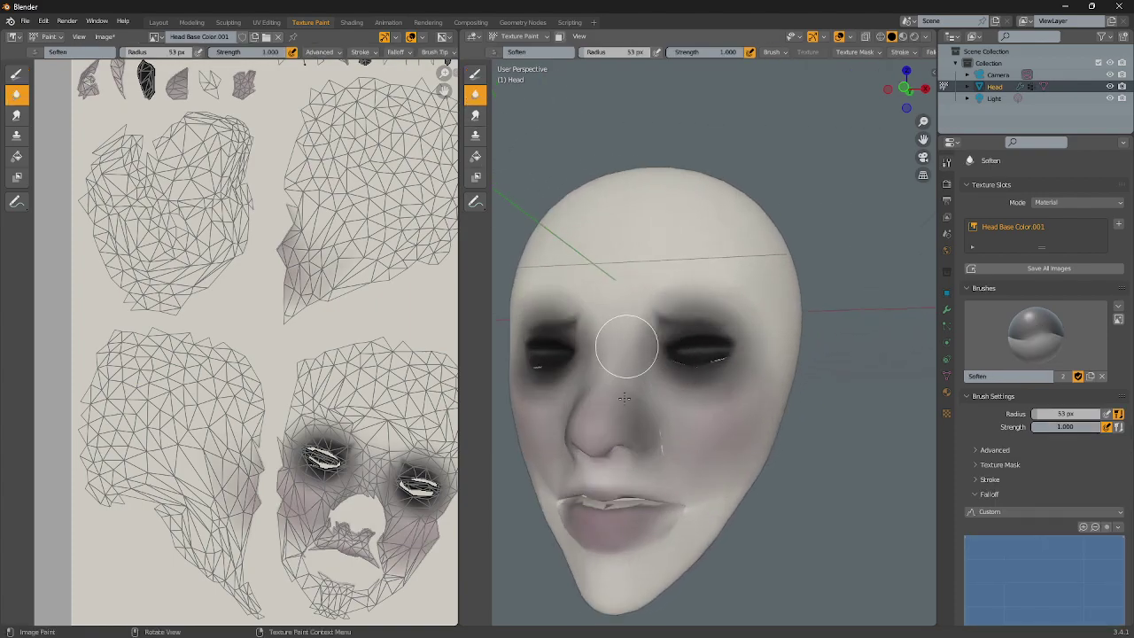
scroll(639, 385, up, 2)
Darken the nostrils with the draw brush at full 1.000 strength
mouse_move(639, 386)
middle_down()
mouse_move(700, 266)
mouse_move(736, 292)
middle_up()
scroll(700, 266, up, 1)
click(475, 74)
drag(1063, 443, 1117, 444)
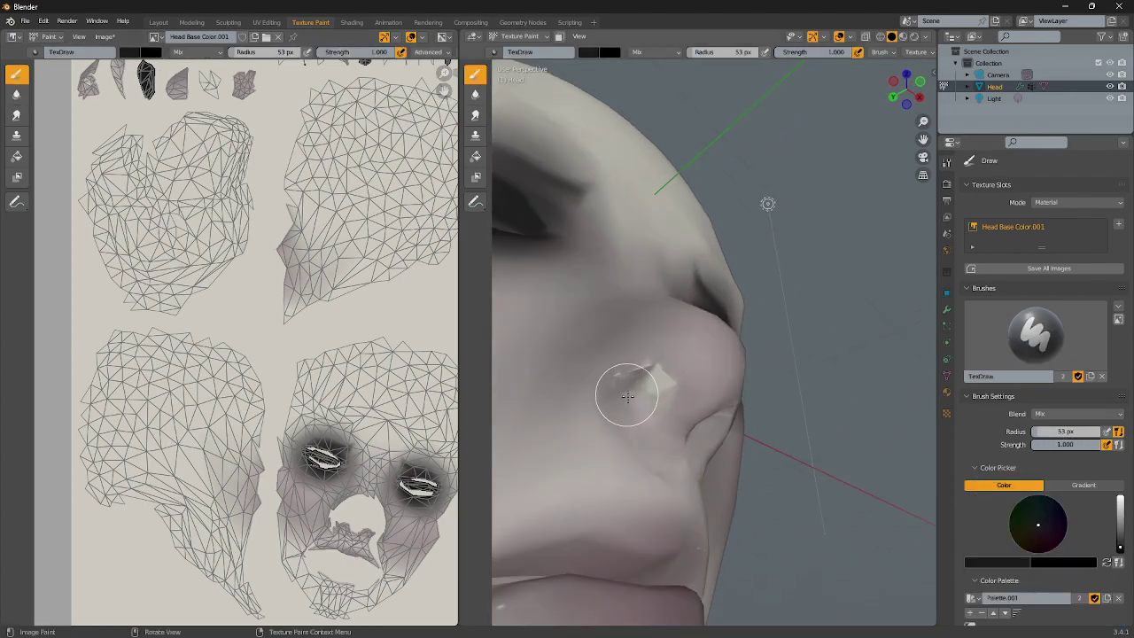
drag(633, 393, 638, 384)
key(KP_1)
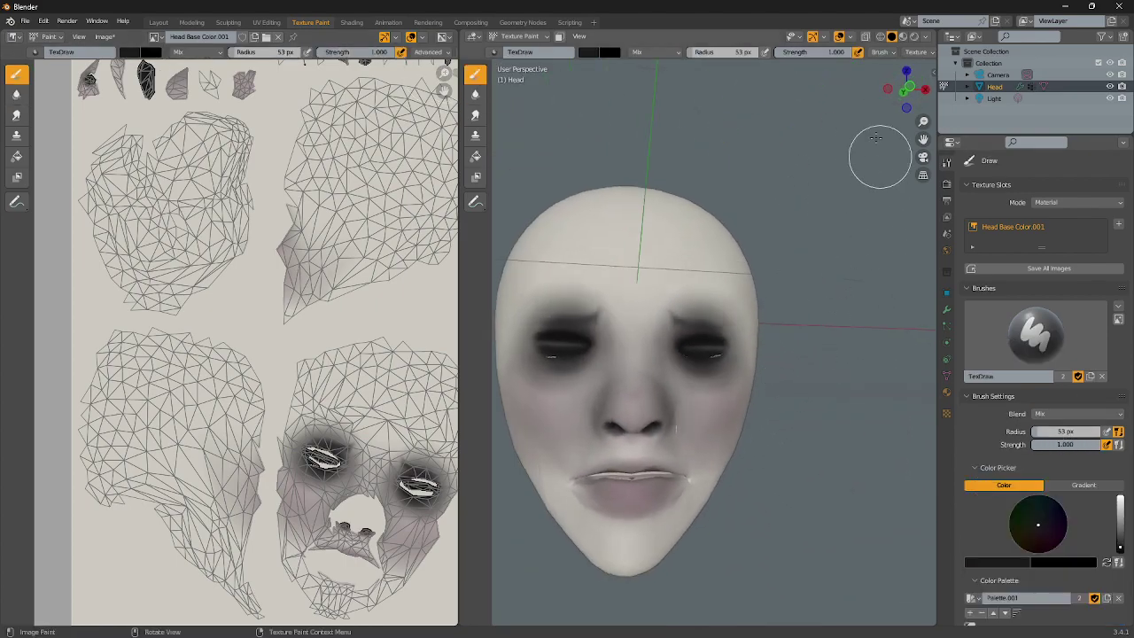
In front orthographic view, lower the draw brush strength to 0.353 for the upper lip
click(919, 98)
scroll(735, 304, up, 4)
shift+scroll(712, 366, down, 4)
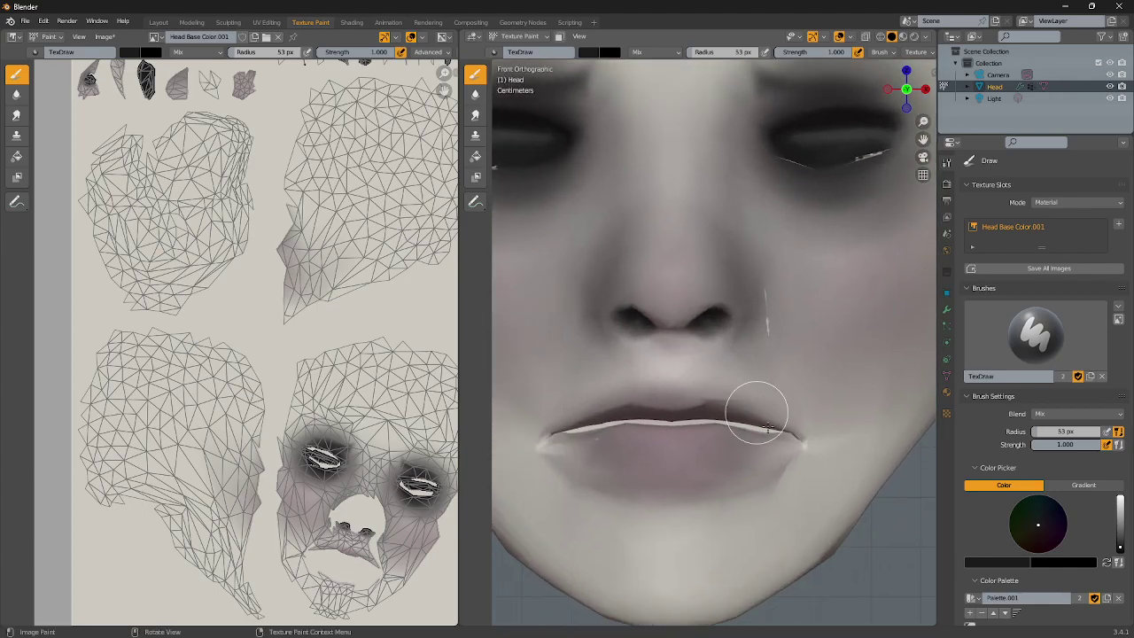
scroll(823, 474, up, 2)
shift+scroll(823, 474, down, 3)
drag(1085, 444, 1054, 443)
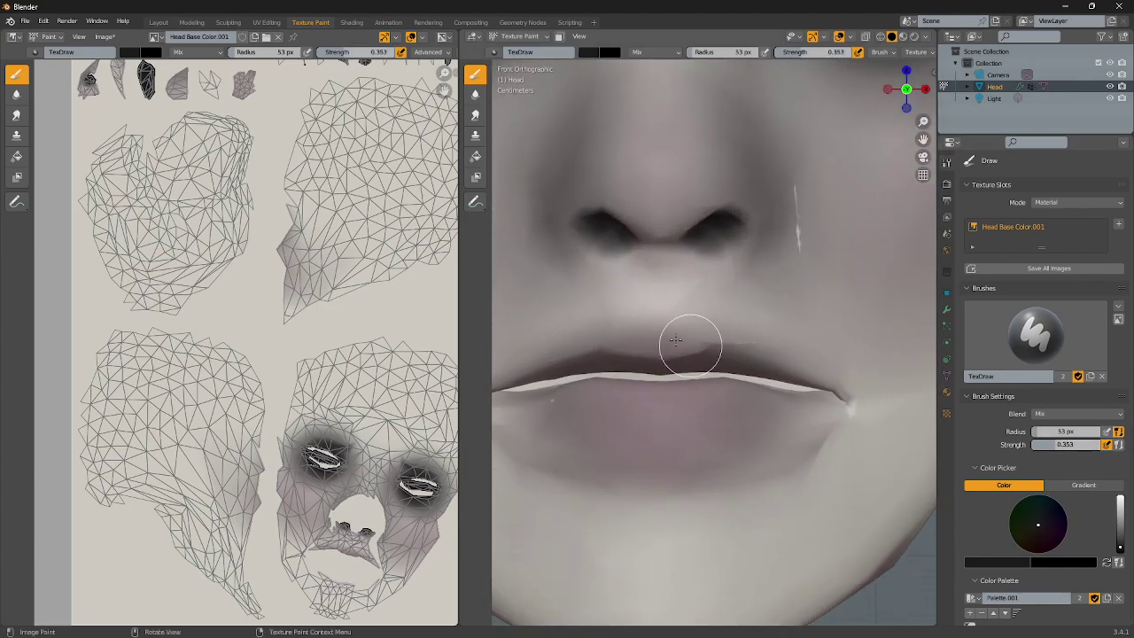
scroll(708, 369, down, 3)
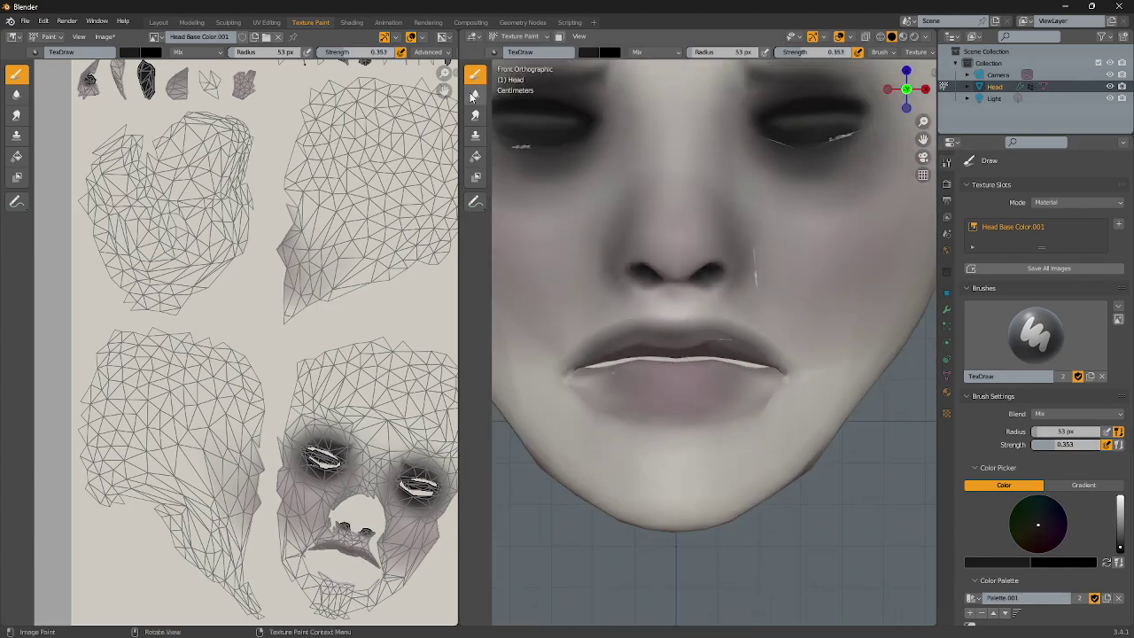
Blend the lip shading softly with the Soften brush, then return to TexDraw
click(475, 94)
scroll(632, 371, up, 2)
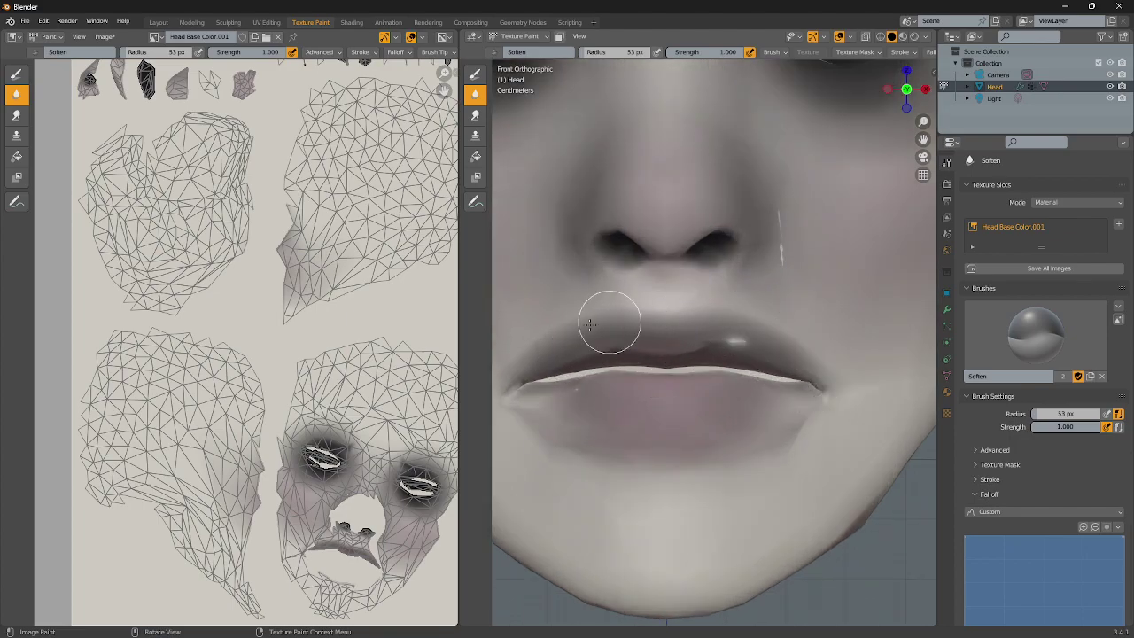
scroll(609, 322, down, 3)
scroll(739, 337, down, 3)
click(475, 73)
scroll(691, 337, up, 2)
Dab a faint pink tint onto the chin
scroll(974, 532, down, 1)
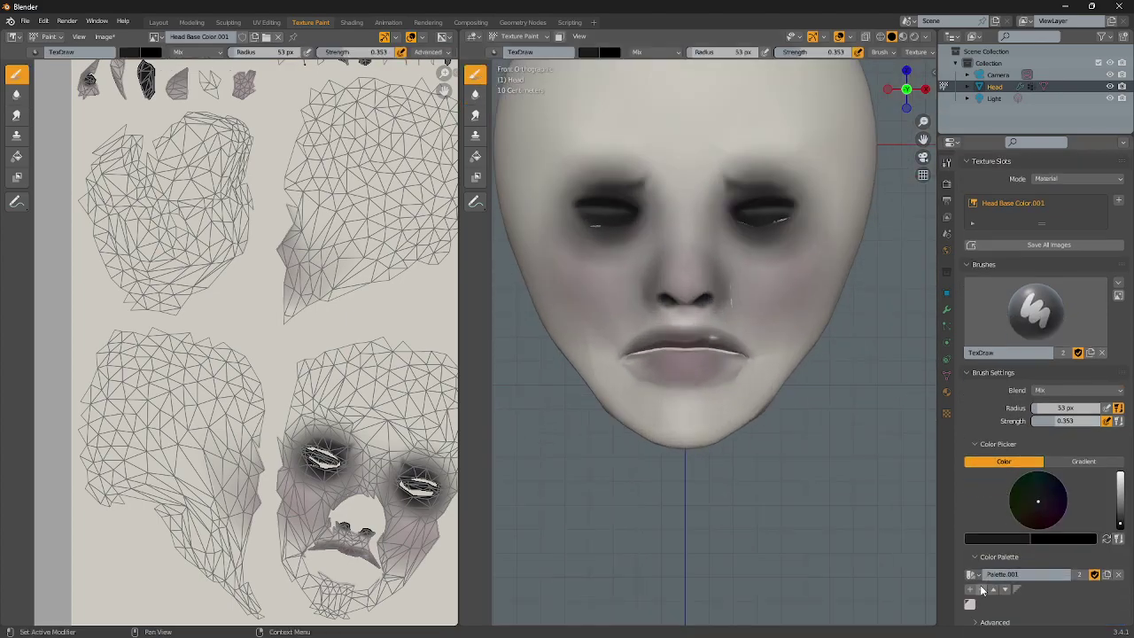
click(969, 604)
scroll(780, 385, down, 1)
scroll(746, 365, down, 5)
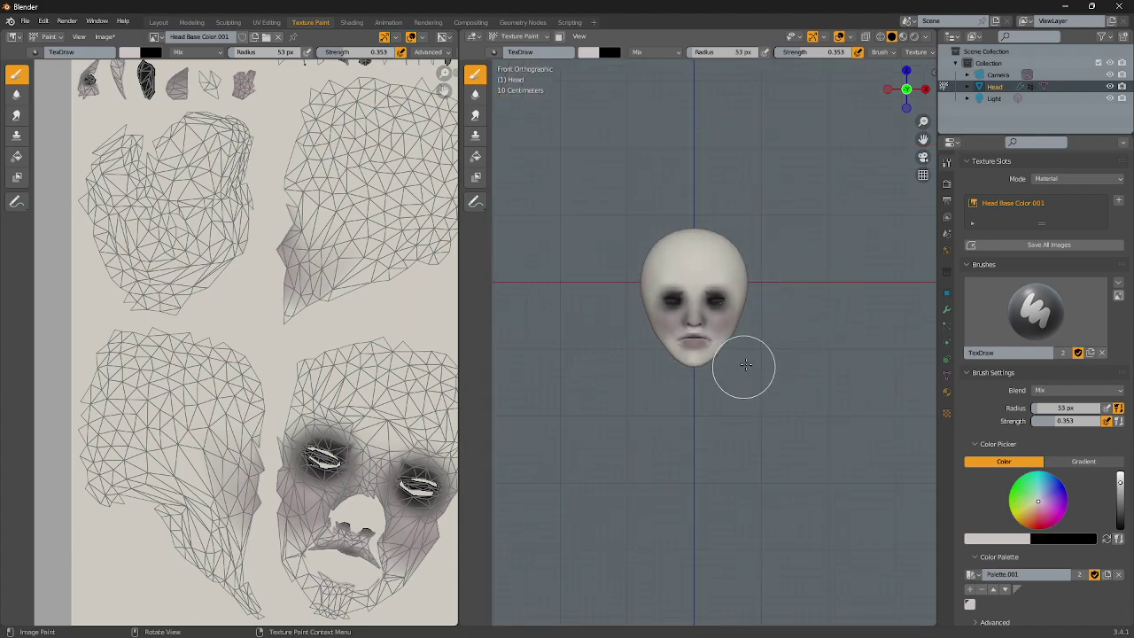
scroll(747, 365, up, 5)
scroll(685, 390, up, 1)
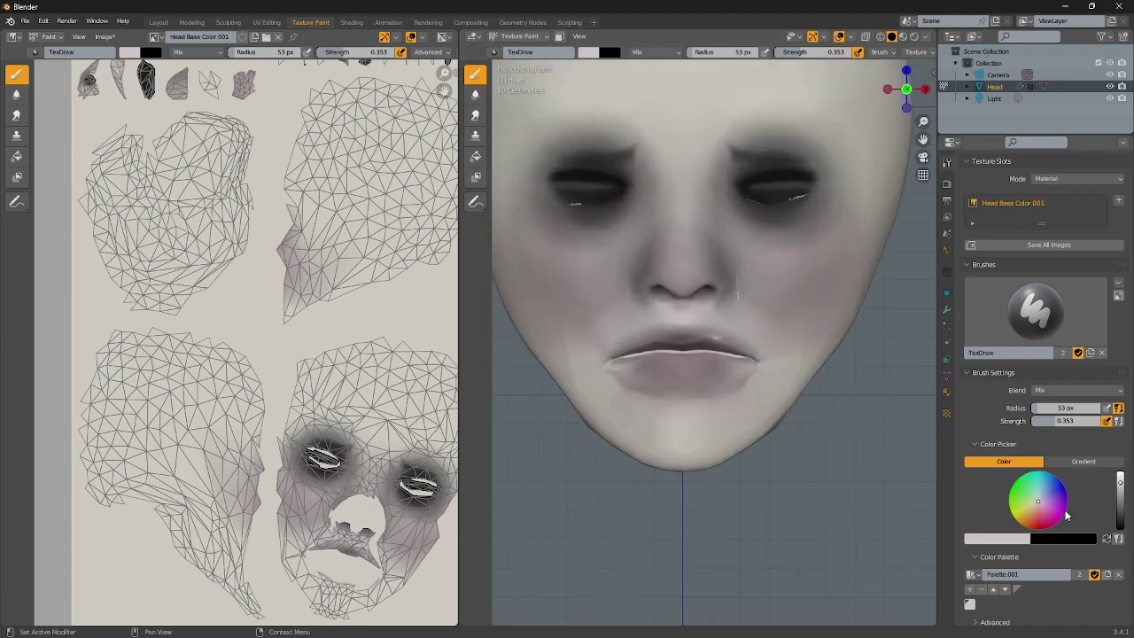
click(1039, 512)
click(680, 431)
Switch to near-white paint and dab it over the cheek blush
scroll(762, 310, down, 2)
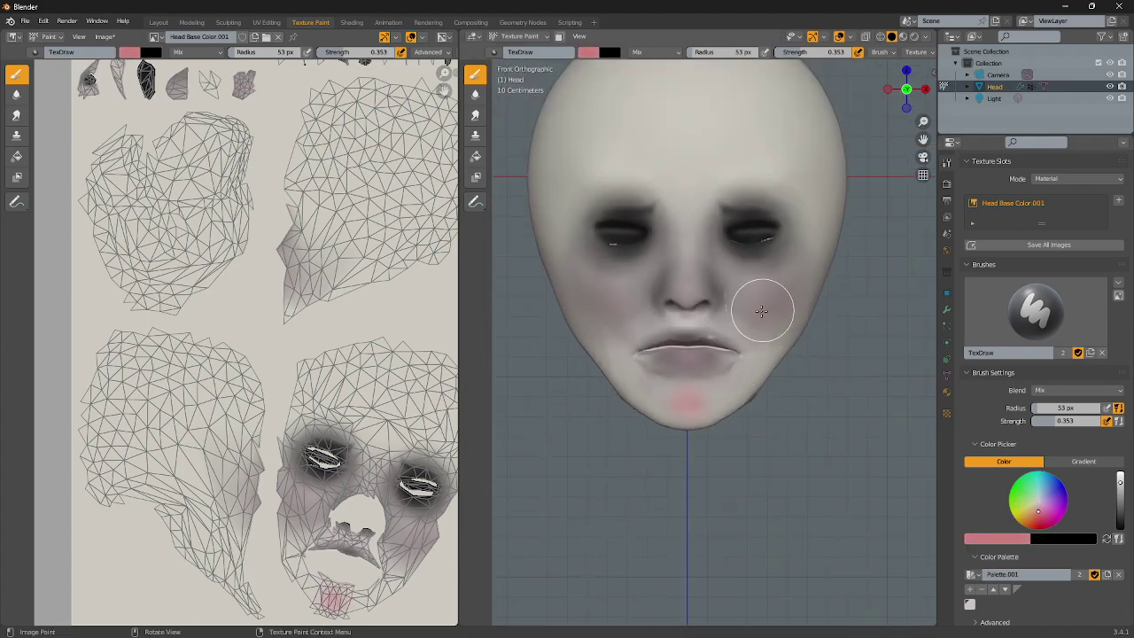
click(970, 603)
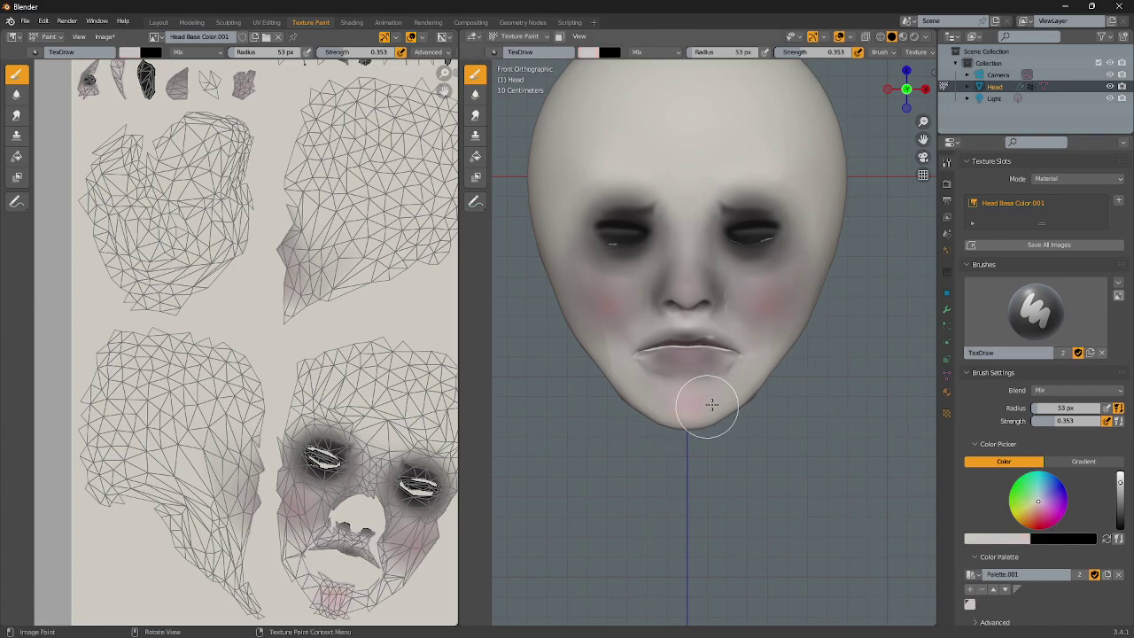
click(762, 306)
scroll(810, 367, down, 3)
scroll(759, 316, down, 1)
scroll(760, 328, up, 2)
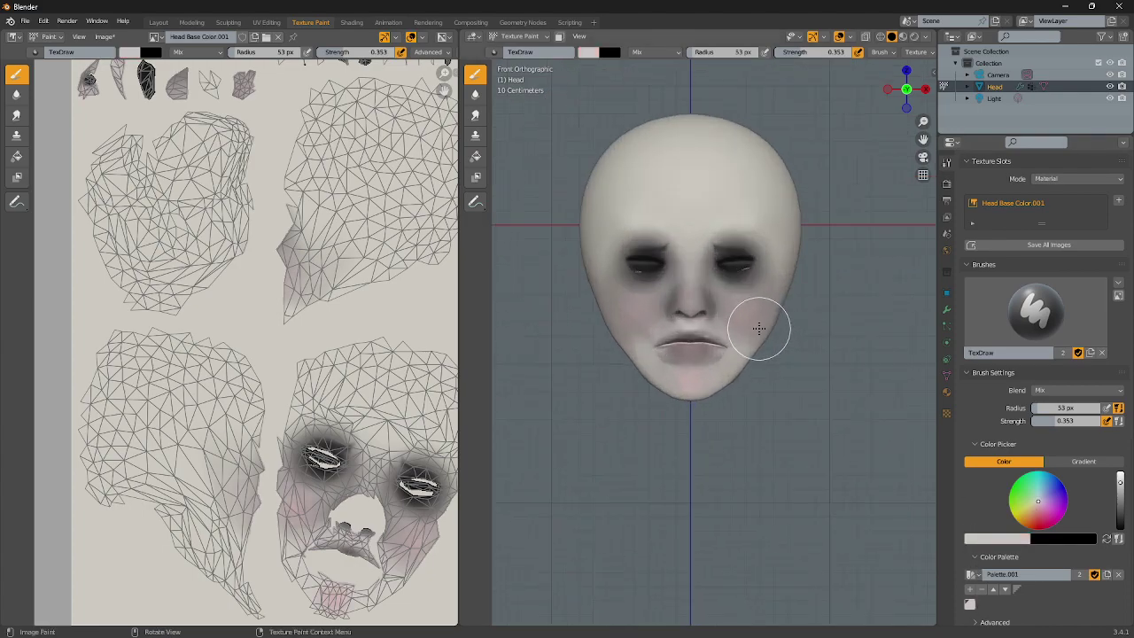
scroll(759, 328, up, 4)
scroll(714, 140, down, 3)
scroll(774, 222, down, 3)
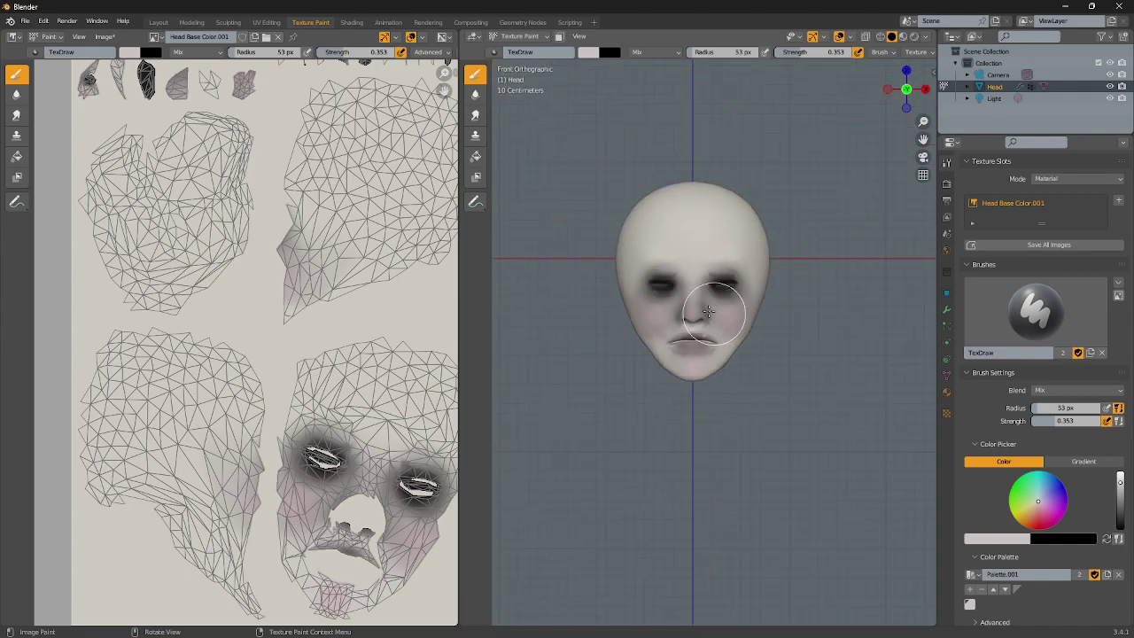
scroll(868, 398, up, 1)
scroll(868, 398, up, 2)
scroll(1037, 354, up, 1)
scroll(700, 331, up, 3)
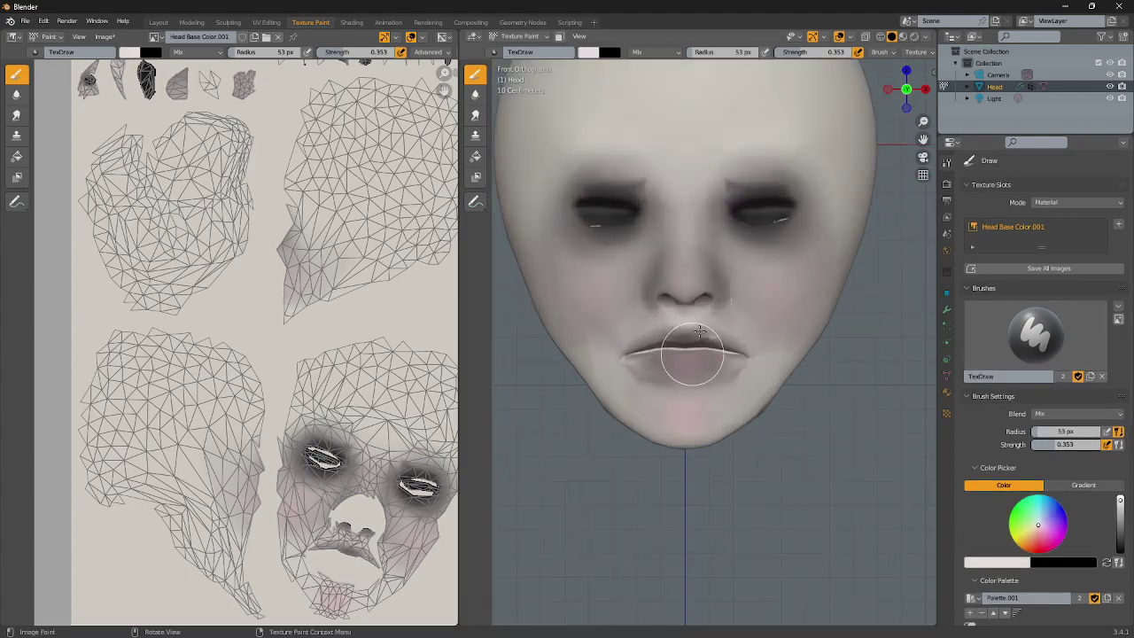
Paint near-white strokes down the nose bridge and across the cheek
scroll(700, 265, up, 4)
drag(699, 195, 691, 286)
scroll(691, 286, down, 4)
drag(772, 311, 758, 326)
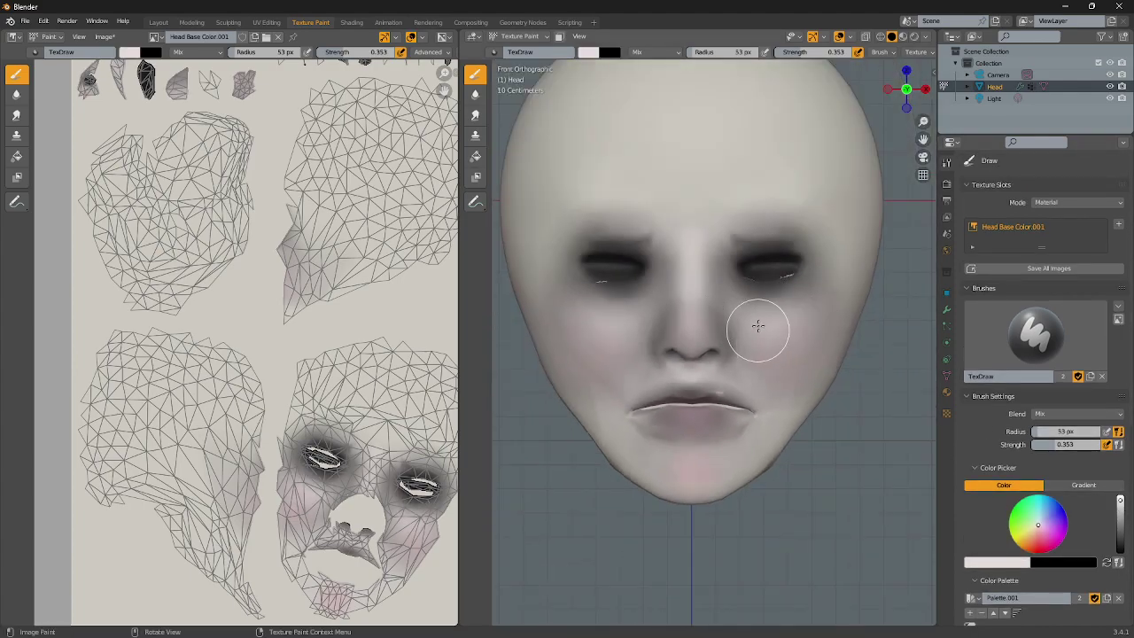
scroll(757, 326, down, 3)
scroll(759, 342, up, 3)
scroll(715, 418, up, 4)
scroll(696, 499, up, 1)
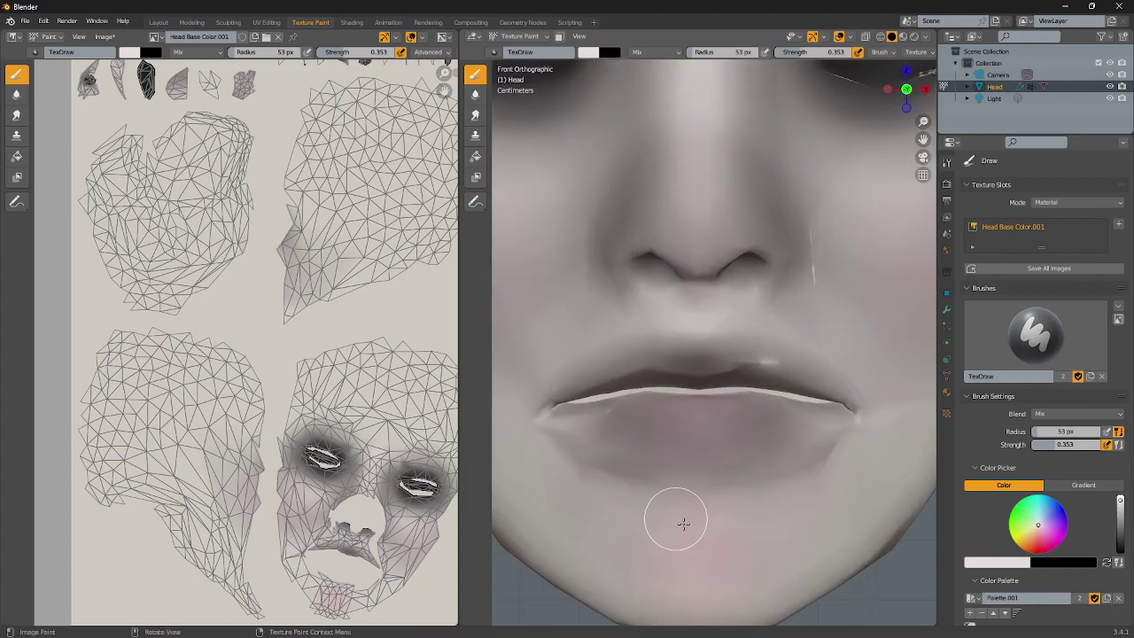
scroll(683, 524, down, 4)
scroll(736, 501, down, 2)
mouse_move(739, 435)
middle_down()
mouse_move(760, 400)
mouse_move(771, 293)
mouse_move(736, 311)
mouse_move(759, 240)
mouse_move(800, 254)
mouse_move(699, 329)
mouse_move(695, 245)
middle_up()
Orbit around the head and switch the viewport to solid shading
scroll(699, 328, up, 3)
scroll(772, 316, down, 4)
middle_drag(772, 316, 800, 317)
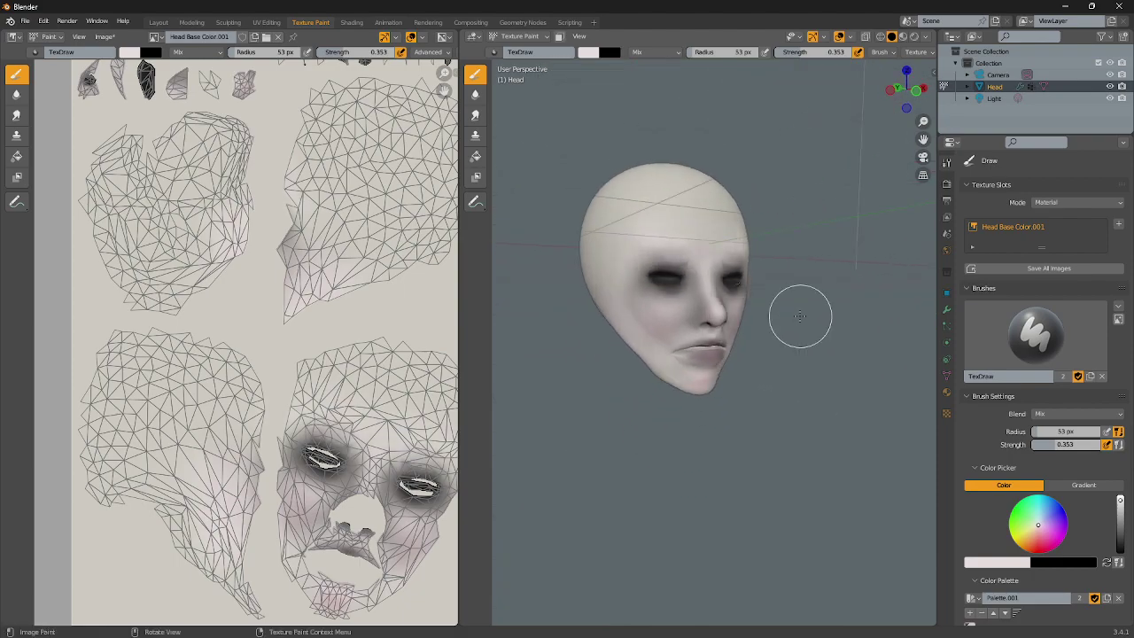
scroll(703, 233, up, 5)
mouse_move(693, 227)
middle_down()
mouse_move(747, 266)
mouse_move(704, 321)
mouse_move(860, 329)
middle_up()
scroll(759, 278, down, 3)
scroll(747, 296, up, 2)
key(z)
click(780, 299)
View the face straight on in orthographic front view and select the Smear tool
scroll(809, 354, down, 2)
scroll(789, 354, down, 2)
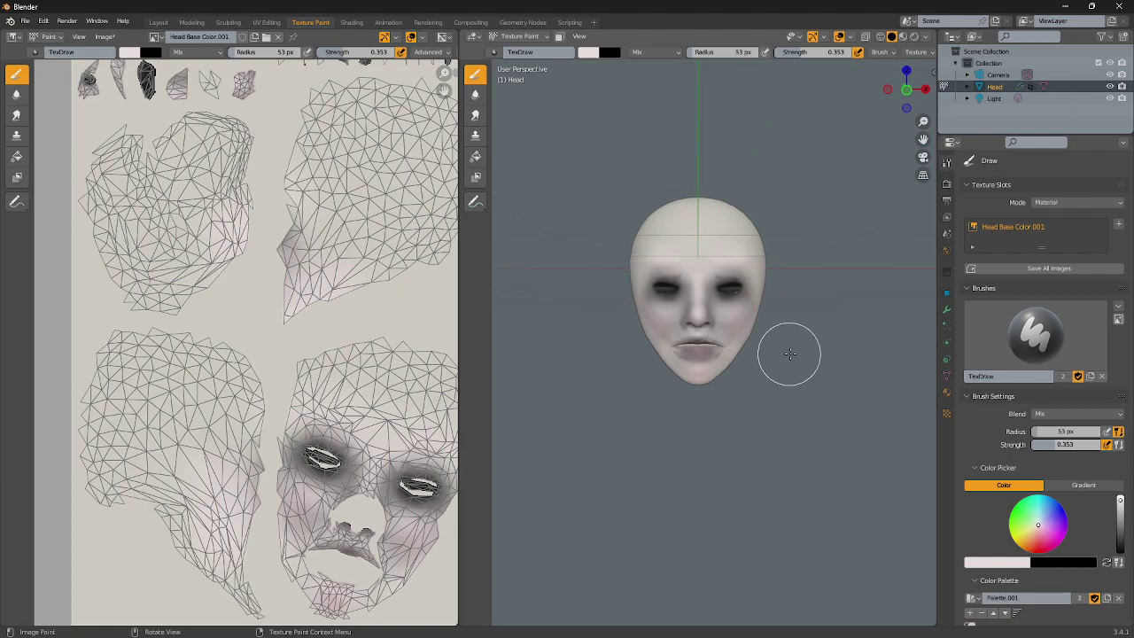
scroll(840, 357, up, 3)
scroll(840, 357, up, 7)
scroll(759, 322, up, 1)
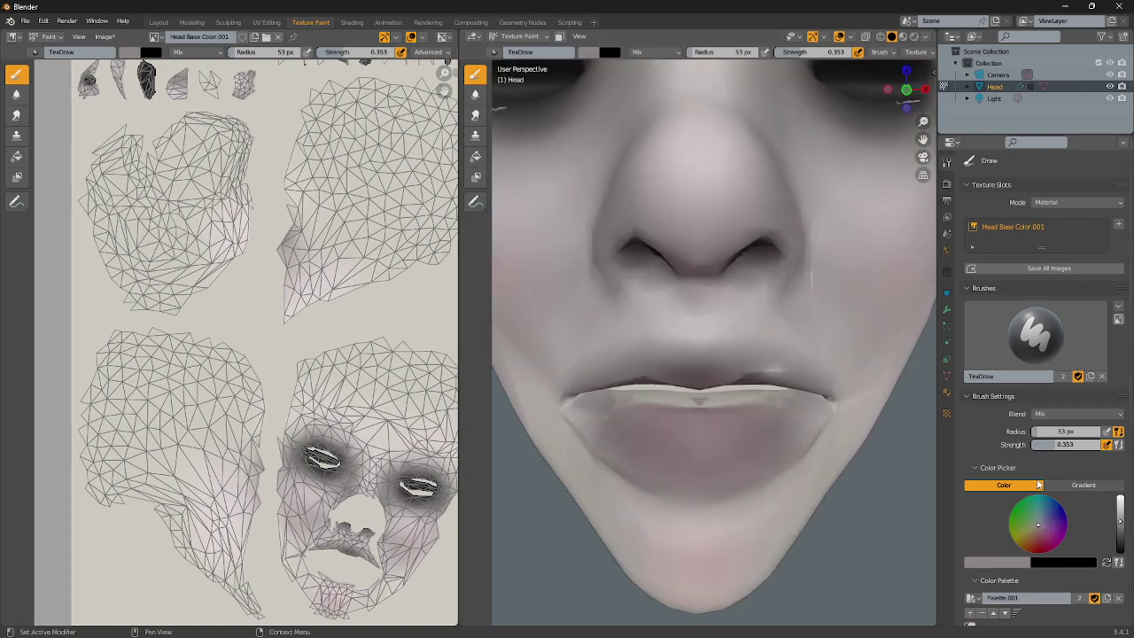
scroll(700, 330, down, 1)
scroll(760, 375, down, 5)
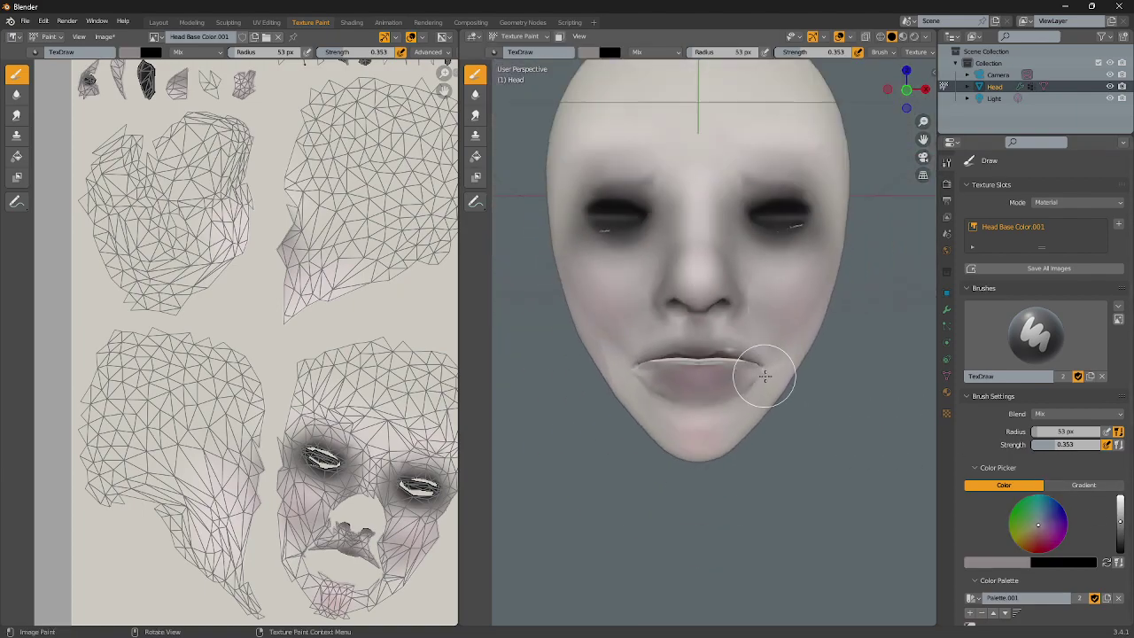
scroll(834, 311, down, 2)
click(904, 92)
scroll(874, 375, up, 4)
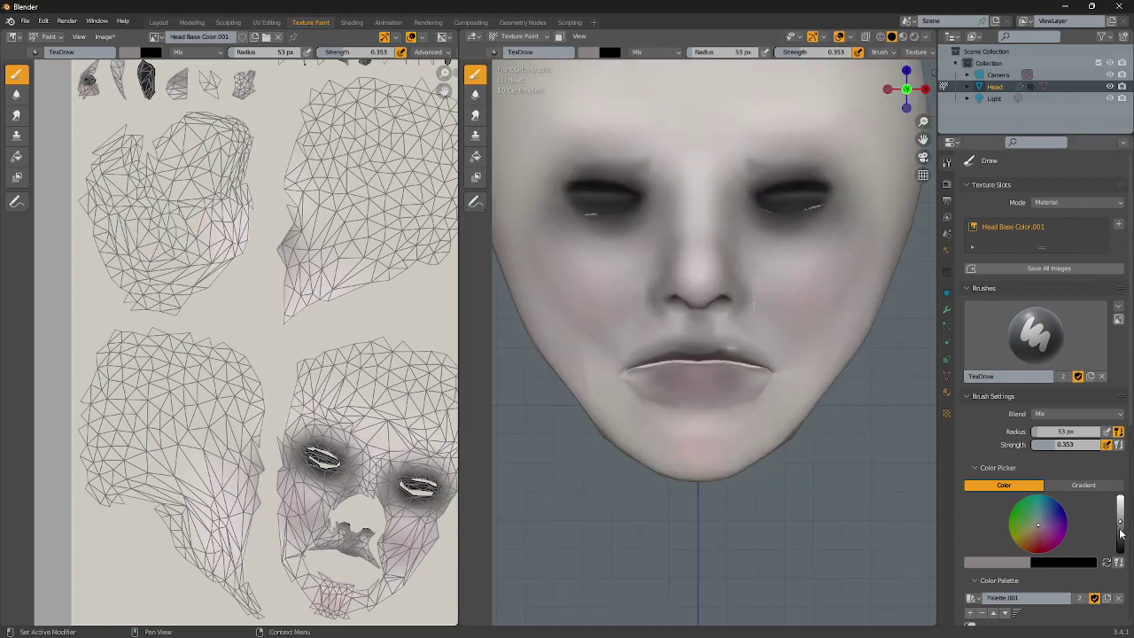
scroll(902, 433, up, 2)
click(476, 115)
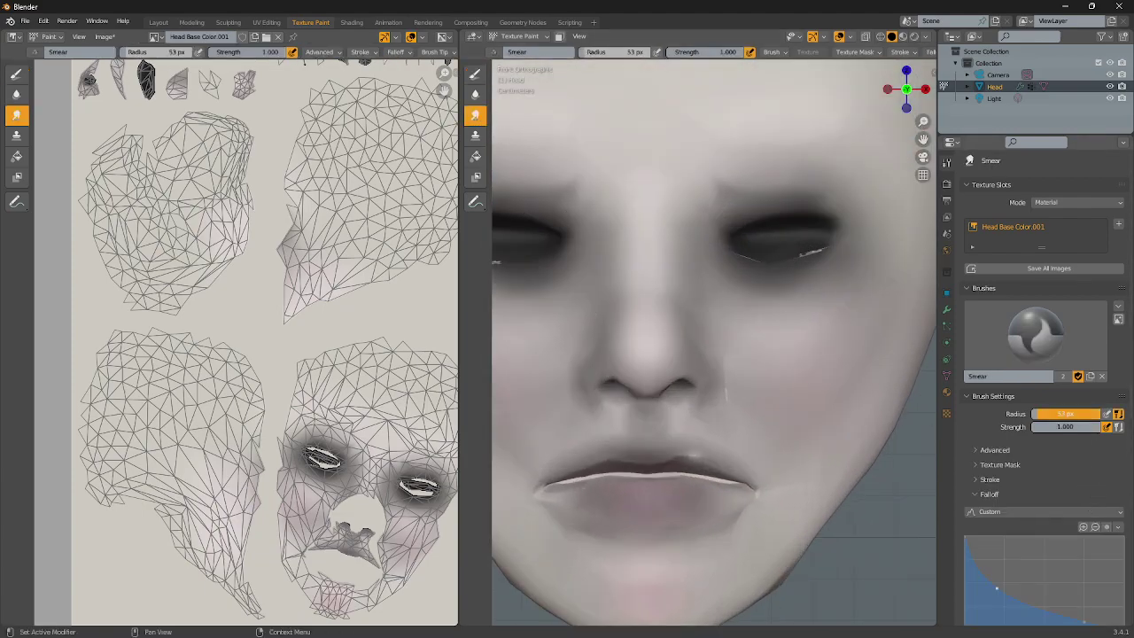
Reset the Smear brush falloff curve to the smooth preset
scroll(773, 293, down, 2)
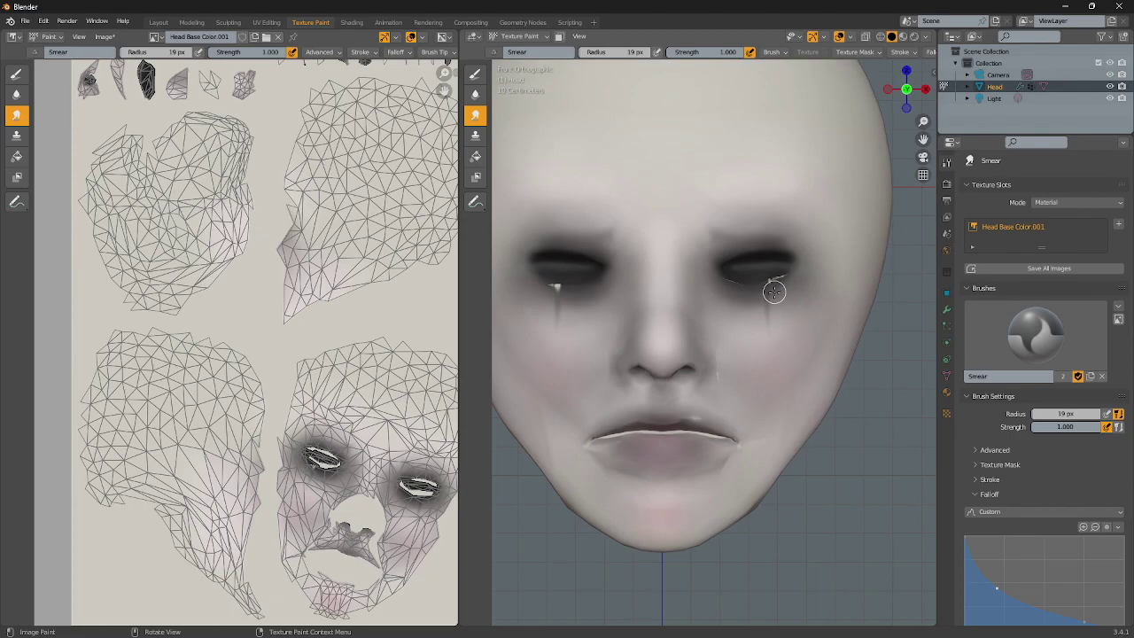
scroll(1030, 545, down, 2)
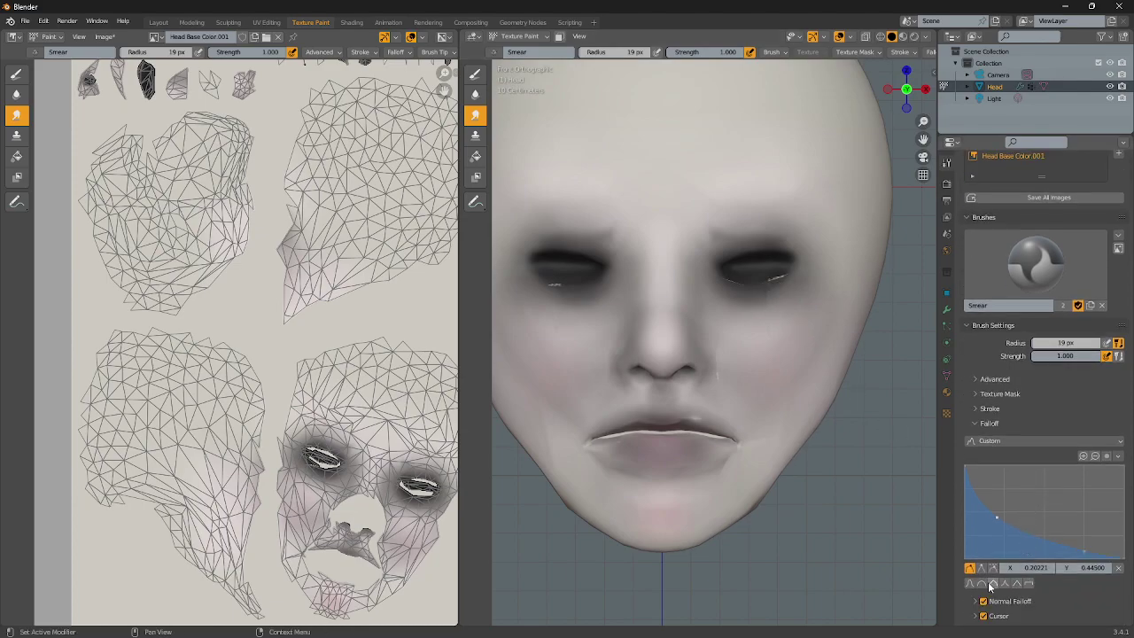
click(991, 584)
Smear long dark tear streaks down from both eyes toward the jaw
drag(758, 273, 757, 355)
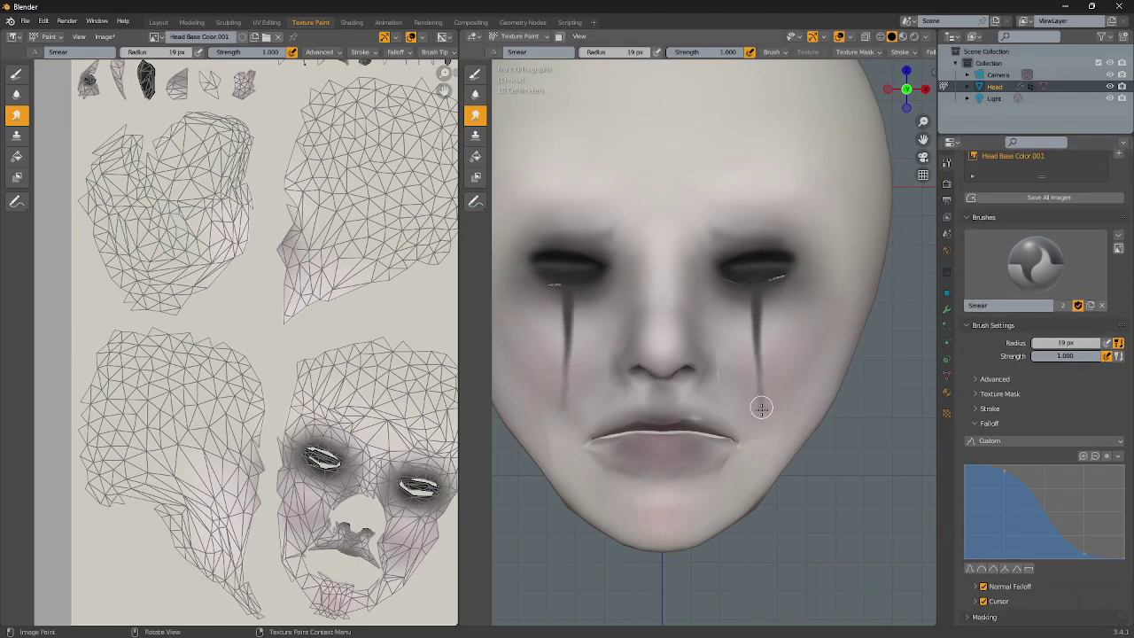
drag(773, 282, 777, 482)
mouse_move(718, 274)
mouse_down()
mouse_move(734, 409)
mouse_move(737, 282)
mouse_move(734, 429)
mouse_up()
drag(762, 292, 758, 493)
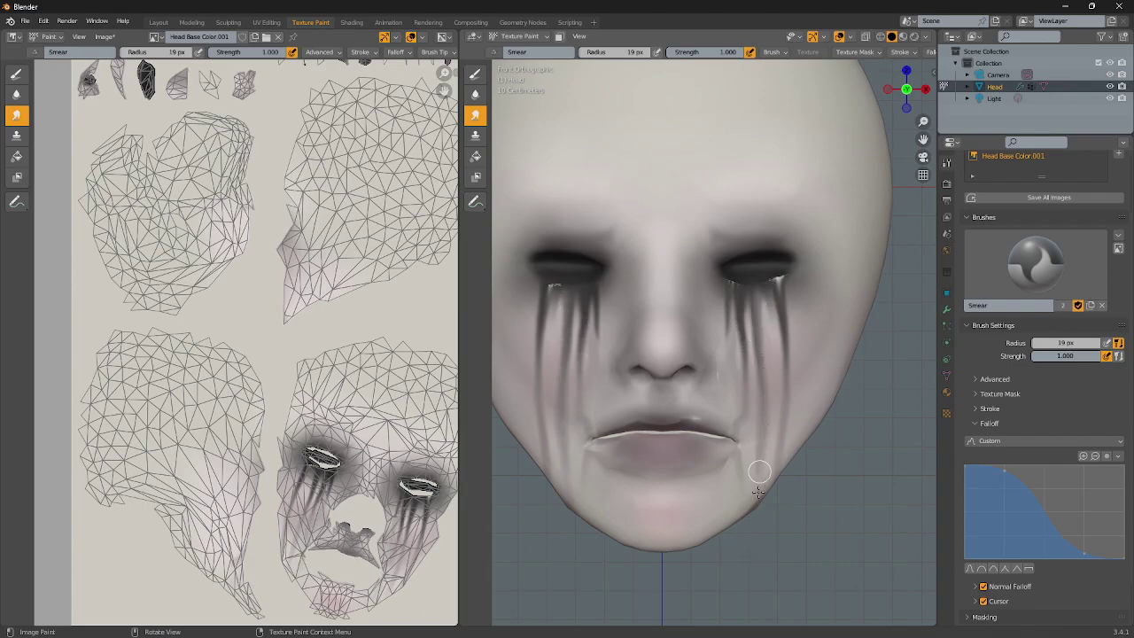
mouse_move(770, 367)
mouse_down()
mouse_move(763, 283)
mouse_move(765, 528)
mouse_up()
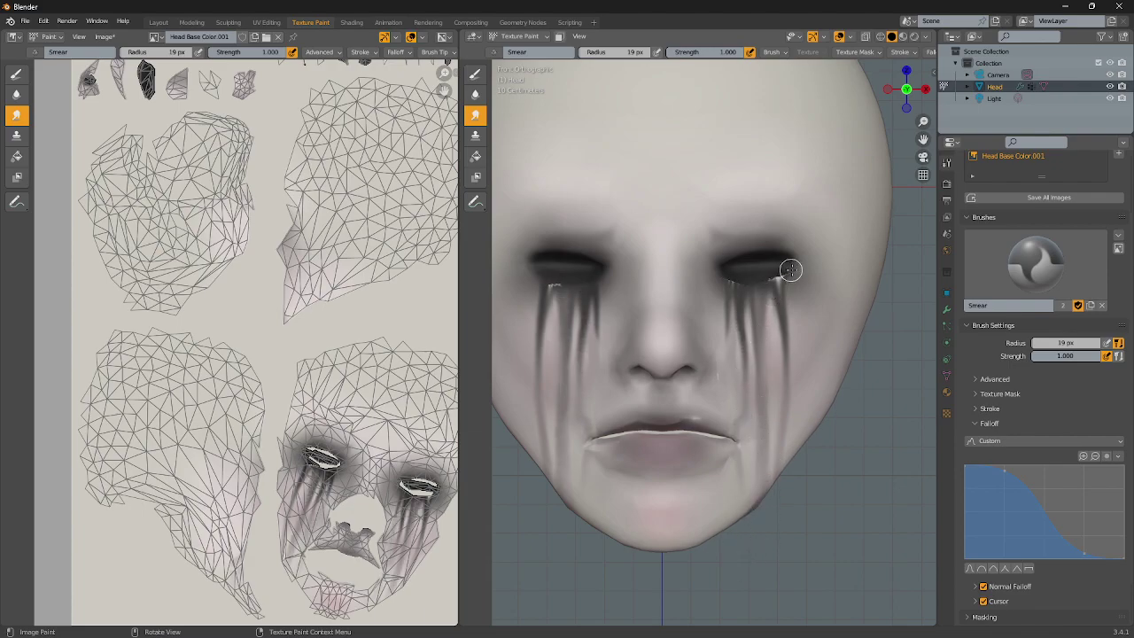
drag(791, 269, 800, 453)
mouse_move(800, 452)
middle_down()
mouse_move(739, 470)
mouse_move(729, 348)
mouse_move(815, 398)
mouse_move(843, 440)
middle_up()
scroll(775, 400, down, 4)
scroll(666, 249, up, 4)
Switch to the Draw tool and orbit back to a front view of the face
scroll(666, 249, up, 3)
click(475, 74)
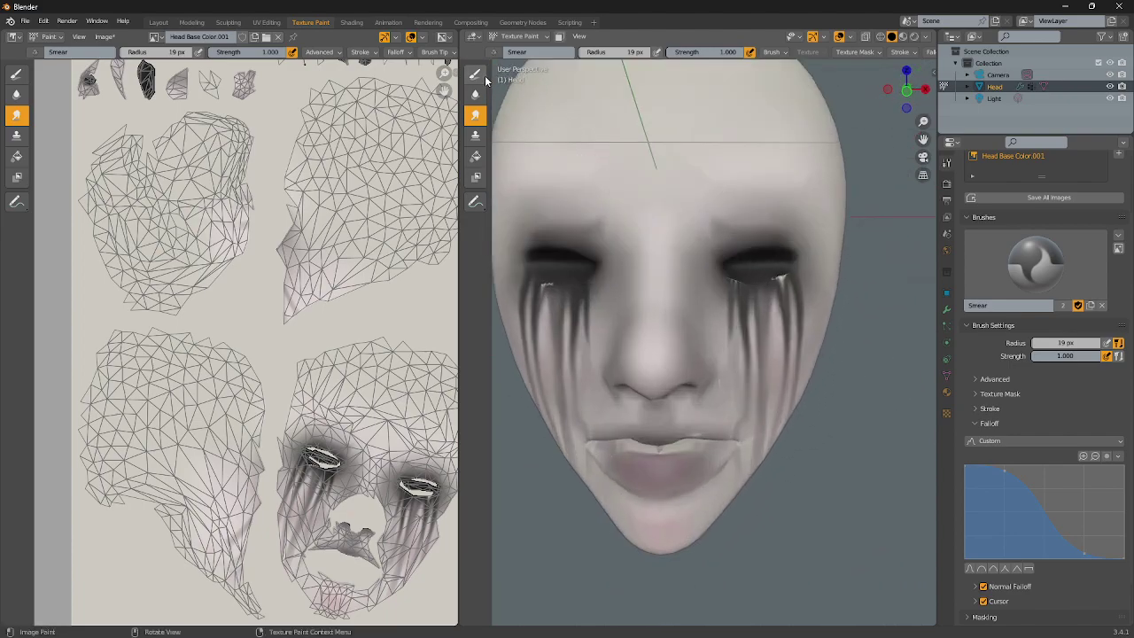
mouse_move(621, 221)
middle_down()
mouse_move(679, 278)
mouse_move(754, 567)
middle_up()
scroll(767, 539, up, 2)
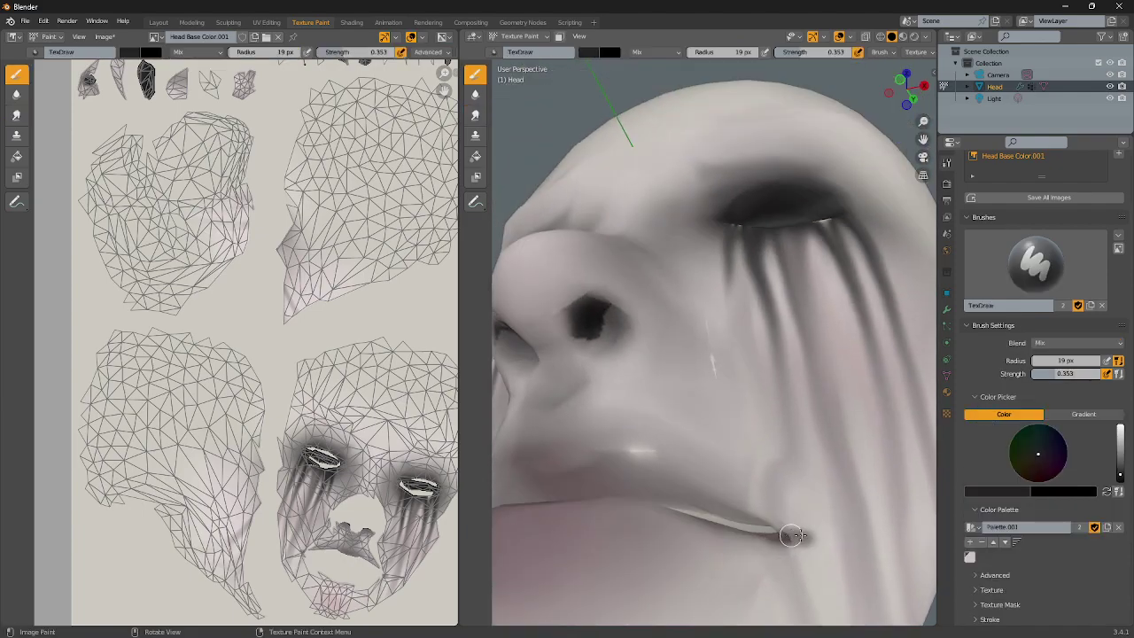
middle_drag(702, 437, 699, 317)
scroll(750, 436, up, 3)
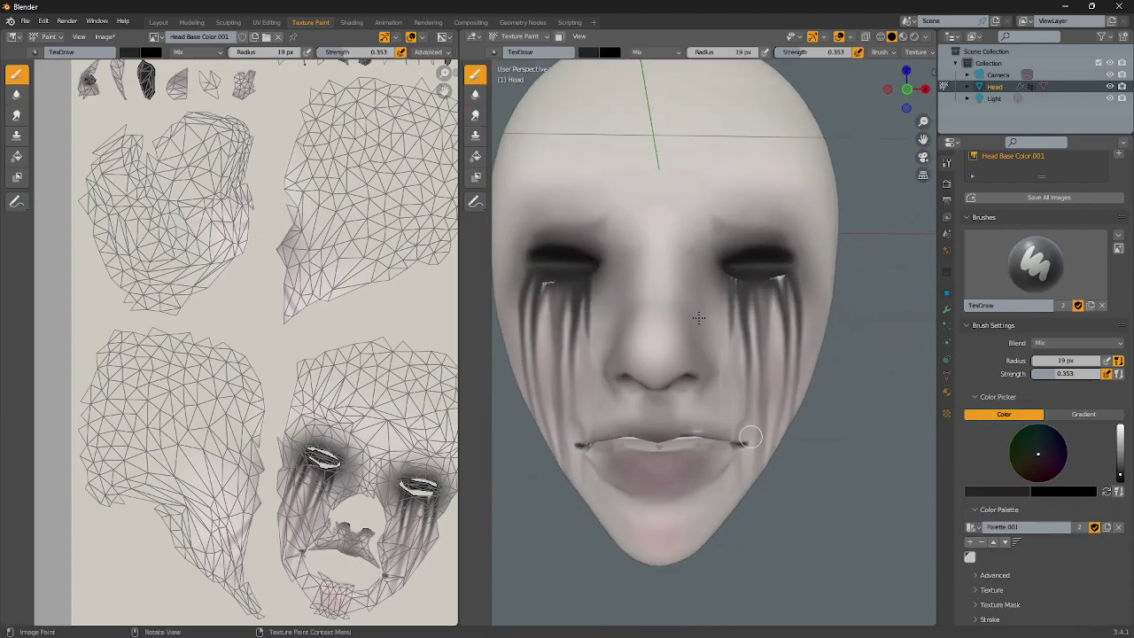
Switch to Smear and bring the head closer in a frontal view
click(475, 115)
middle_drag(673, 354, 756, 442)
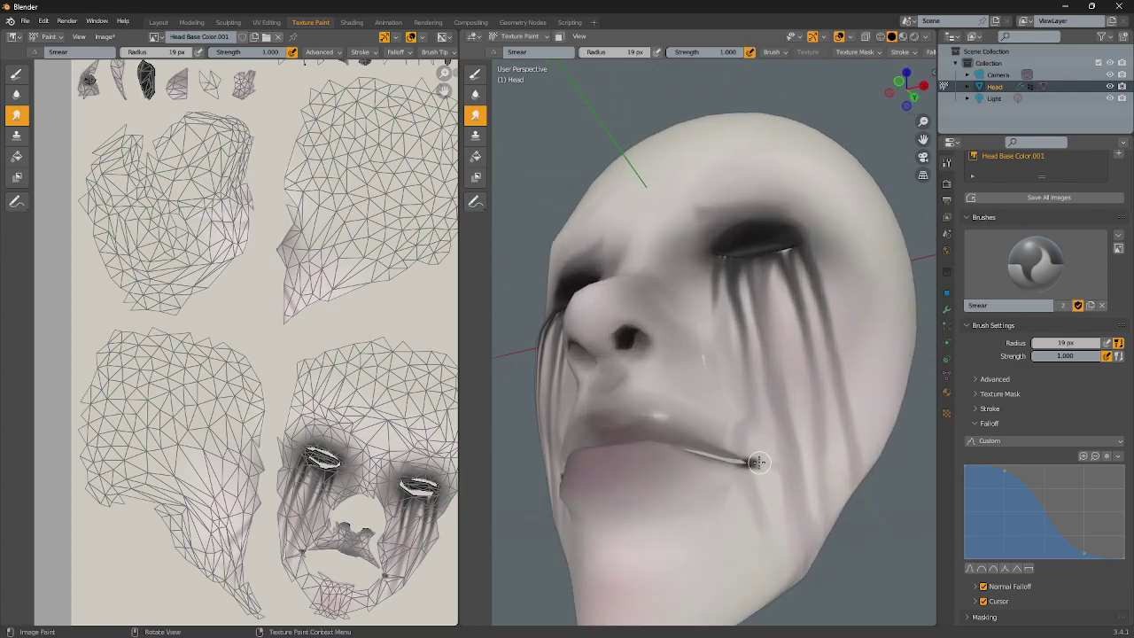
middle_drag(762, 471, 767, 466)
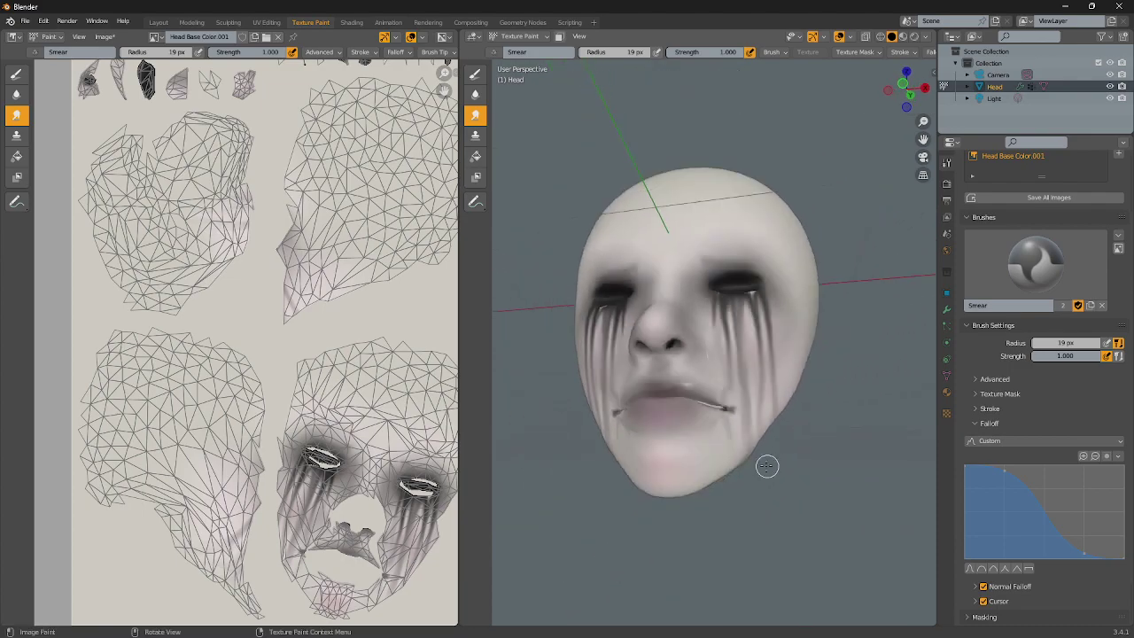
mouse_move(730, 406)
middle_down()
mouse_move(749, 413)
mouse_move(719, 461)
mouse_move(504, 503)
middle_up()
scroll(749, 413, up, 3)
scroll(718, 461, up, 3)
scroll(525, 494, down, 5)
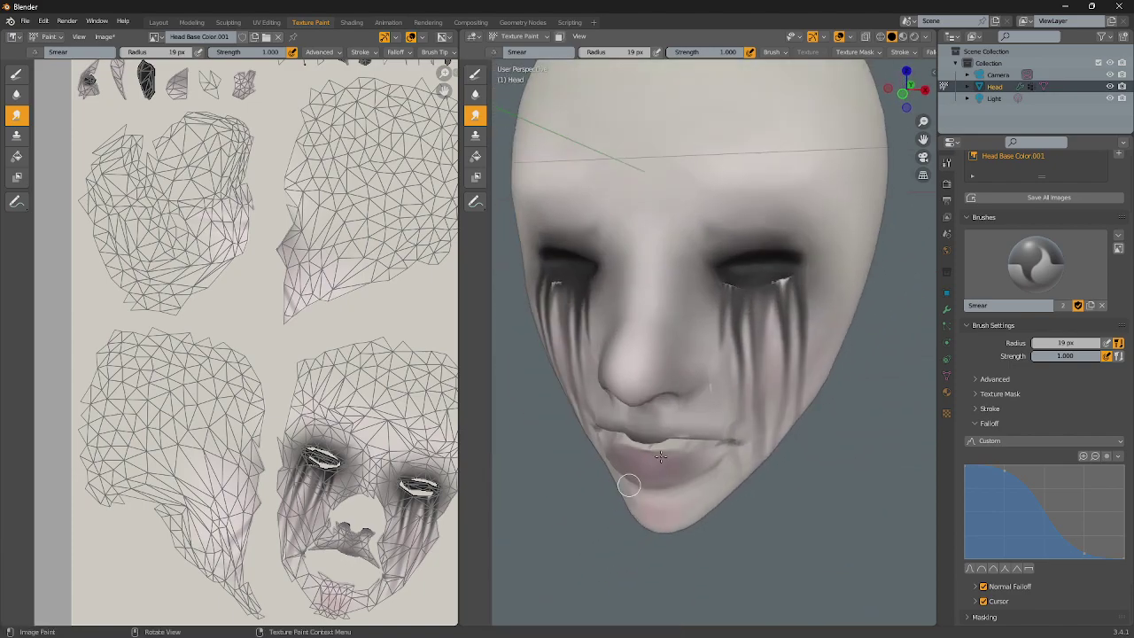
scroll(754, 410, up, 2)
scroll(754, 410, up, 5)
Return to Draw, snap to front view with Numpad 1, and reselect Smear
click(475, 72)
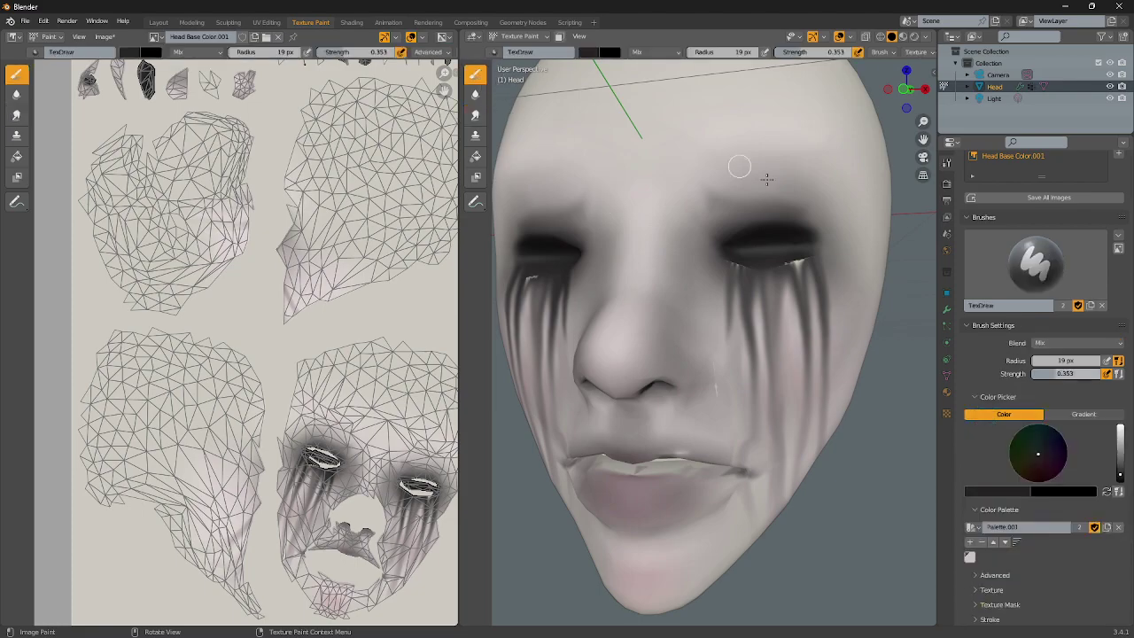
scroll(716, 497, down, 2)
scroll(707, 449, down, 1)
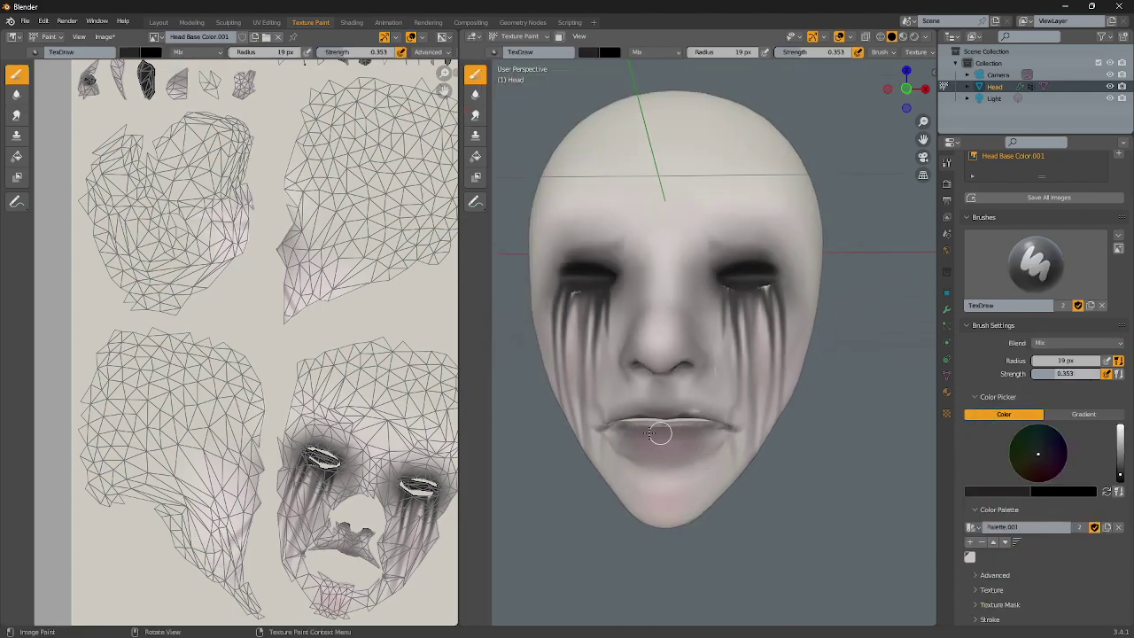
key(KP_1)
scroll(821, 195, up, 1)
scroll(777, 296, up, 3)
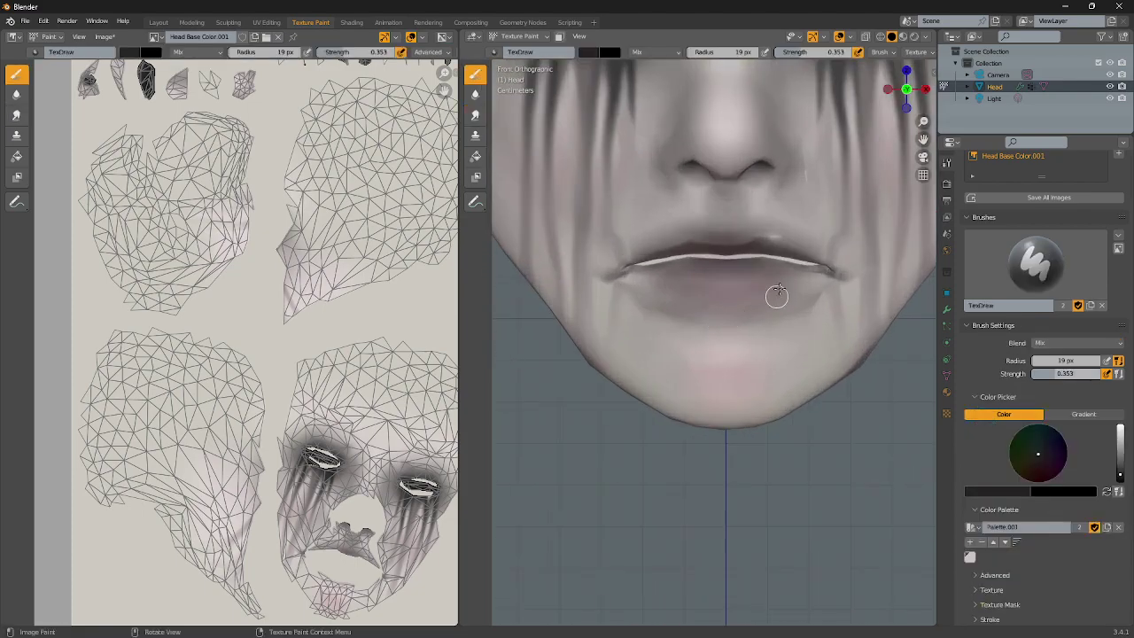
click(475, 115)
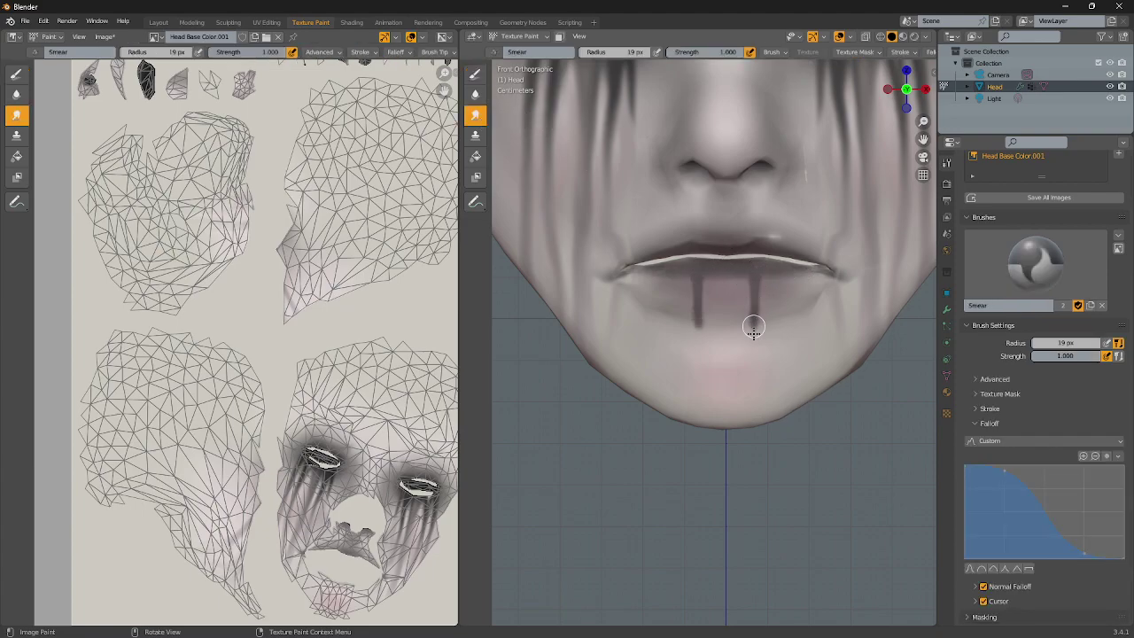
Smear three dark drips down from the lower lip toward the chin
scroll(729, 506, down, 3)
drag(732, 286, 735, 400)
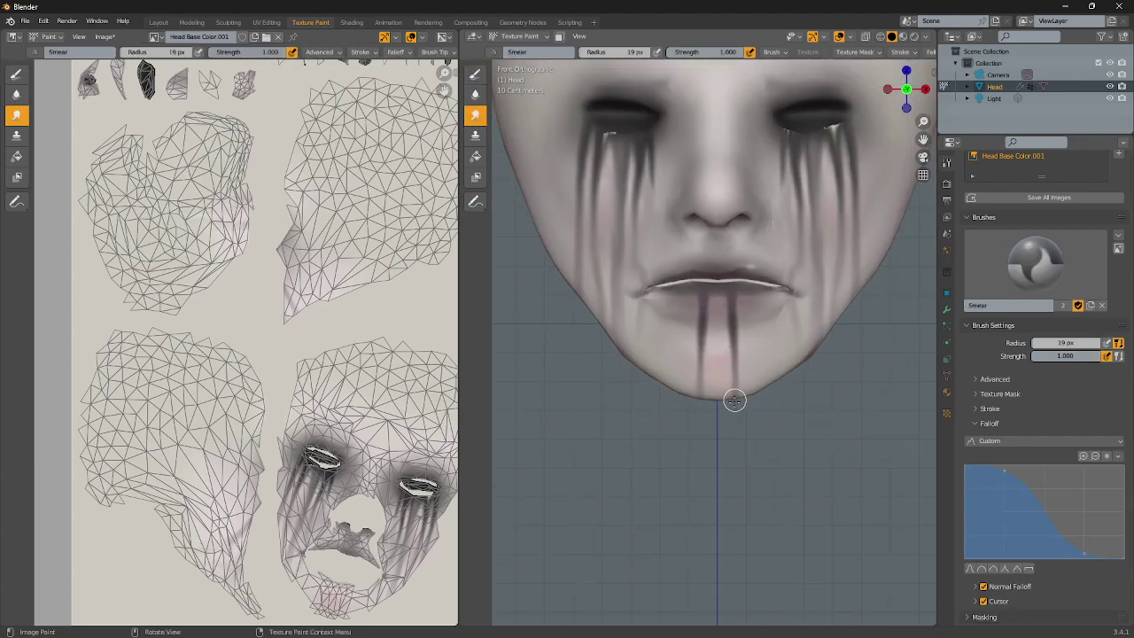
drag(757, 292, 749, 357)
drag(771, 284, 772, 400)
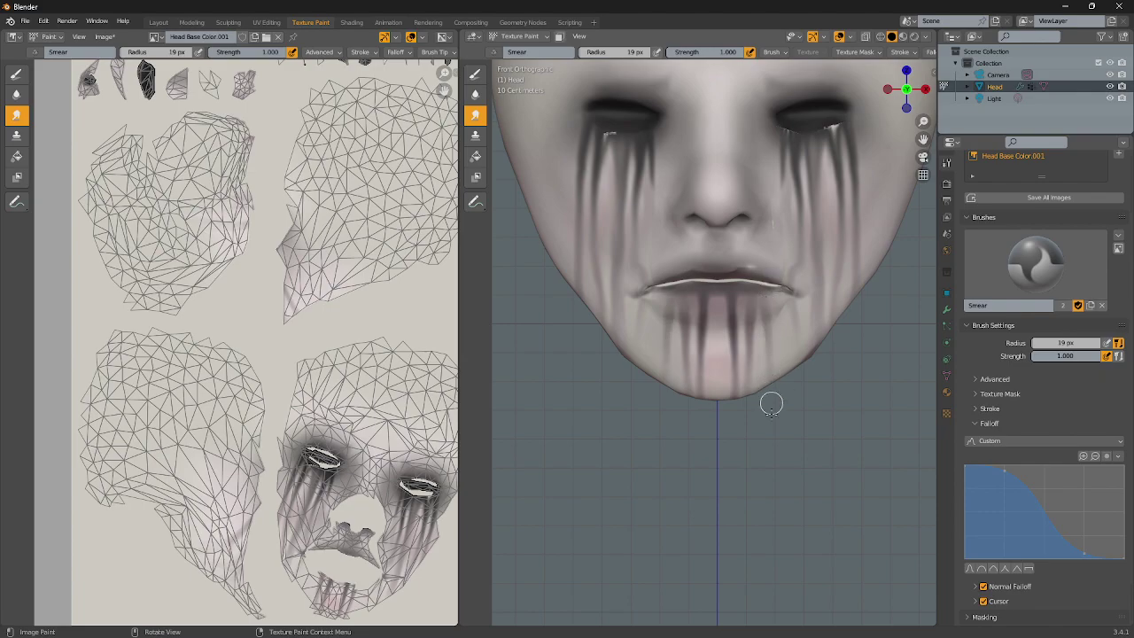
scroll(785, 431, down, 3)
mouse_move(785, 430)
middle_down()
mouse_move(706, 333)
mouse_move(765, 422)
mouse_move(759, 339)
middle_up()
scroll(706, 333, up, 2)
scroll(765, 423, up, 3)
scroll(767, 392, up, 3)
scroll(759, 340, down, 3)
scroll(769, 339, down, 2)
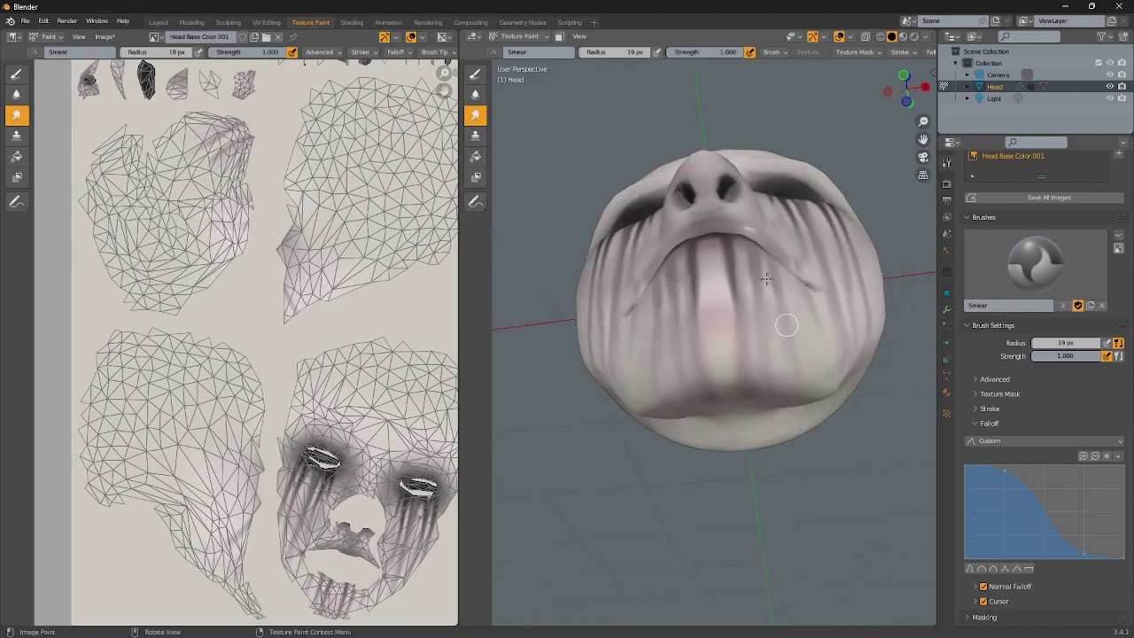
Blend the dark stripes across the chin
drag(786, 325, 748, 266)
mouse_move(744, 354)
mouse_down()
mouse_move(714, 260)
mouse_move(743, 367)
mouse_up()
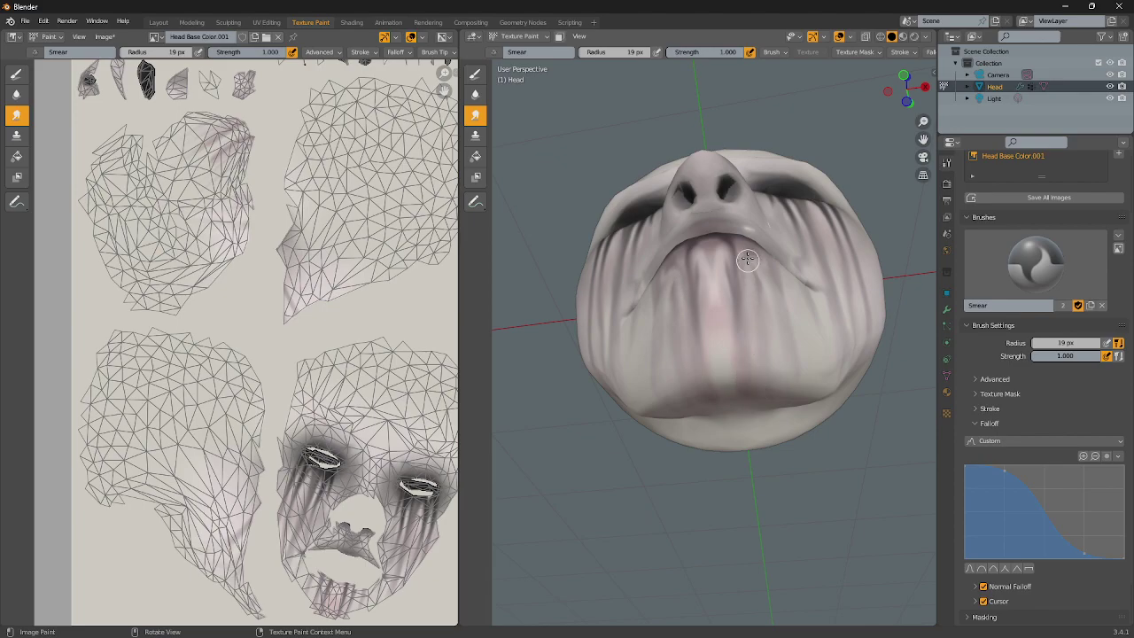
middle_drag(759, 409, 782, 479)
scroll(783, 479, up, 3)
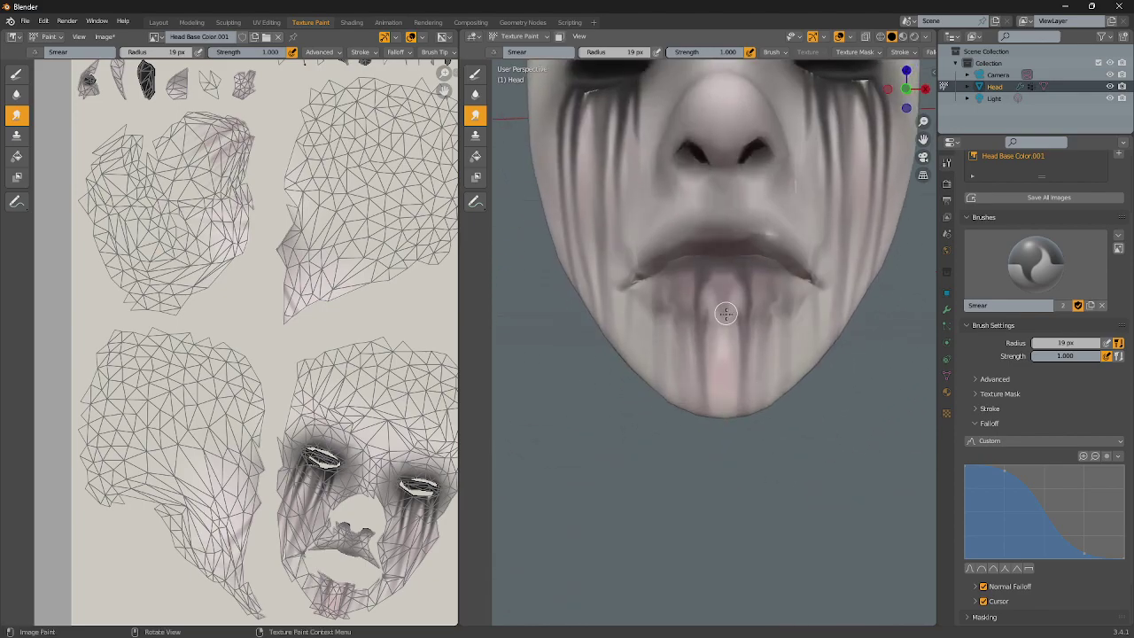
drag(726, 314, 733, 288)
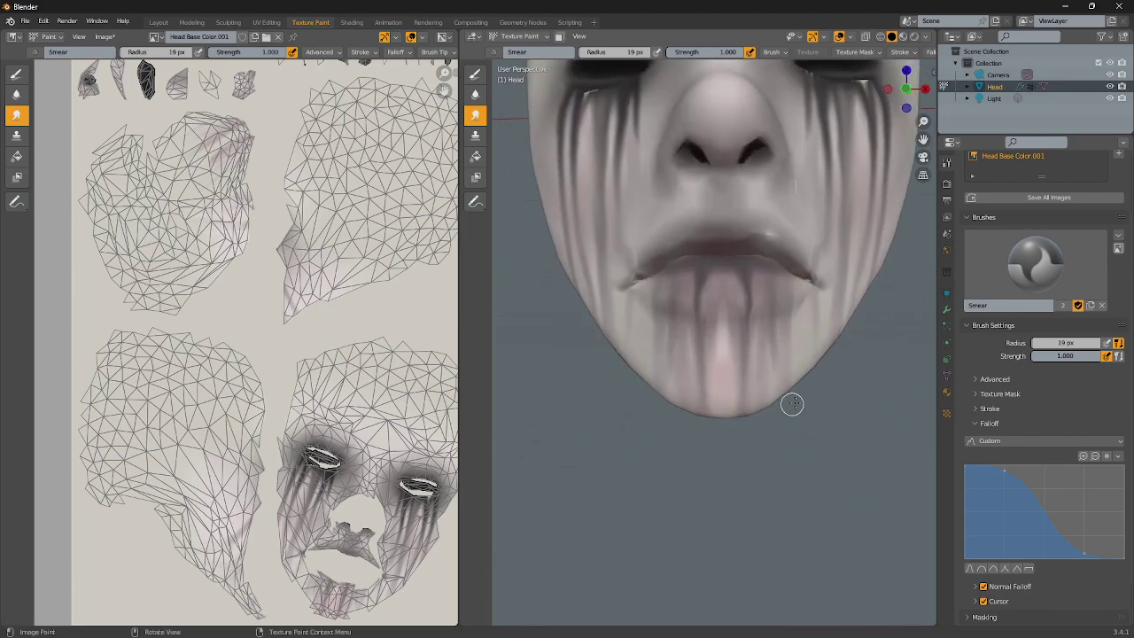
scroll(792, 404, down, 3)
Smear the tear streaks on the right cheek from a three-quarter view
mouse_move(810, 331)
middle_down()
mouse_move(804, 355)
mouse_move(800, 323)
middle_up()
scroll(800, 324, up, 2)
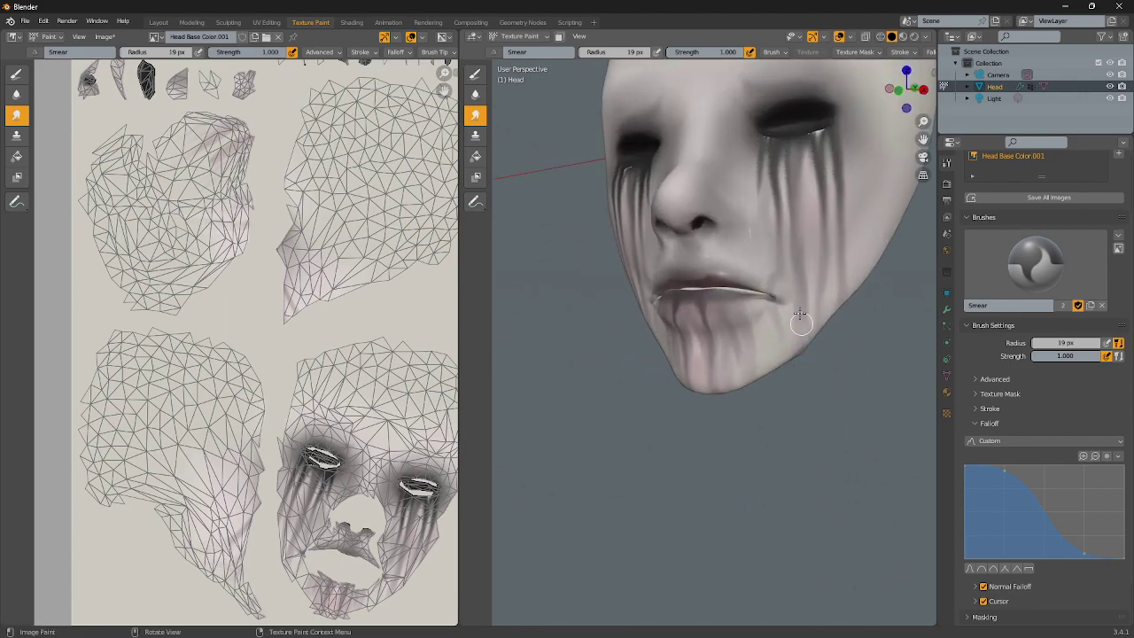
mouse_move(800, 324)
mouse_down()
mouse_move(785, 148)
mouse_move(815, 316)
mouse_up()
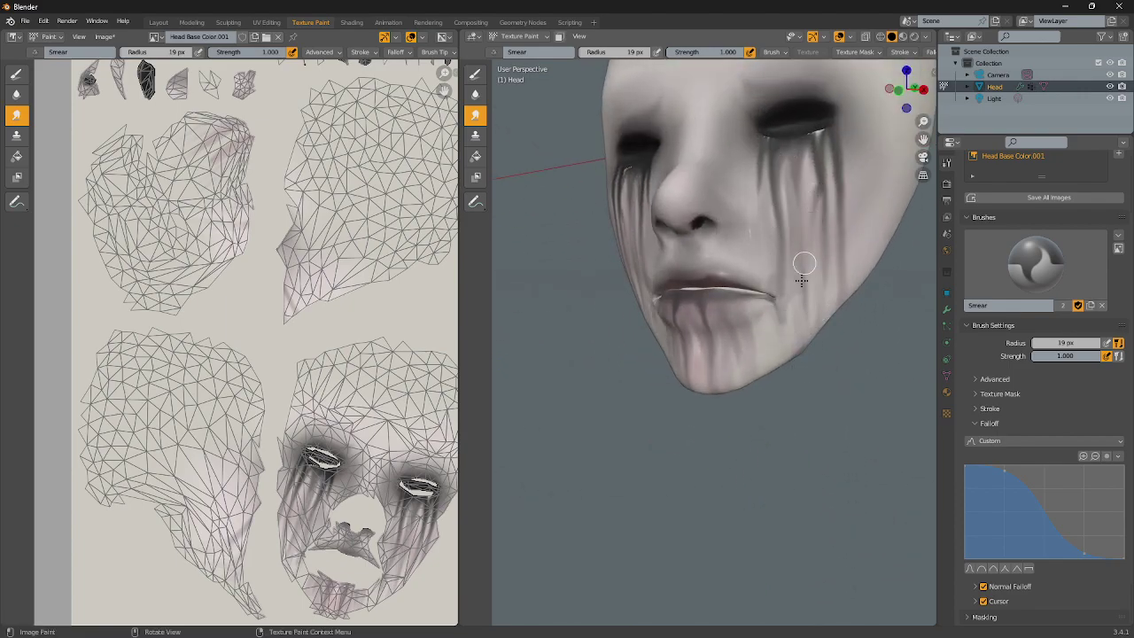
scroll(784, 331, down, 3)
middle_drag(783, 331, 845, 336)
Snap to a straight front view and zoom in on the eye
scroll(845, 336, down, 2)
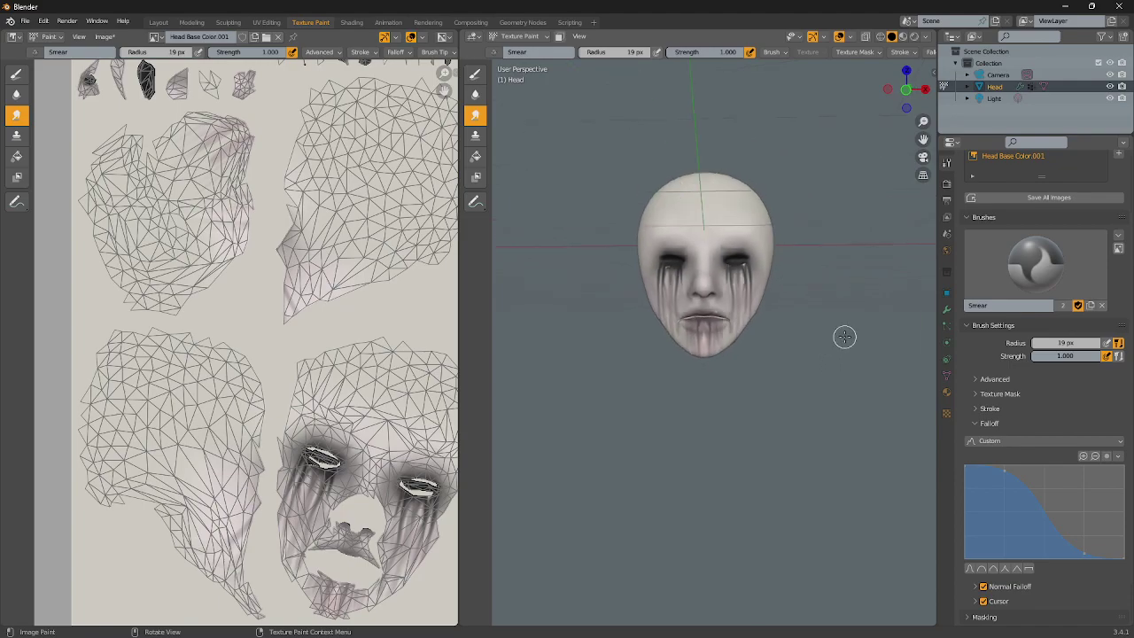
scroll(785, 325, down, 2)
scroll(785, 324, up, 7)
click(906, 89)
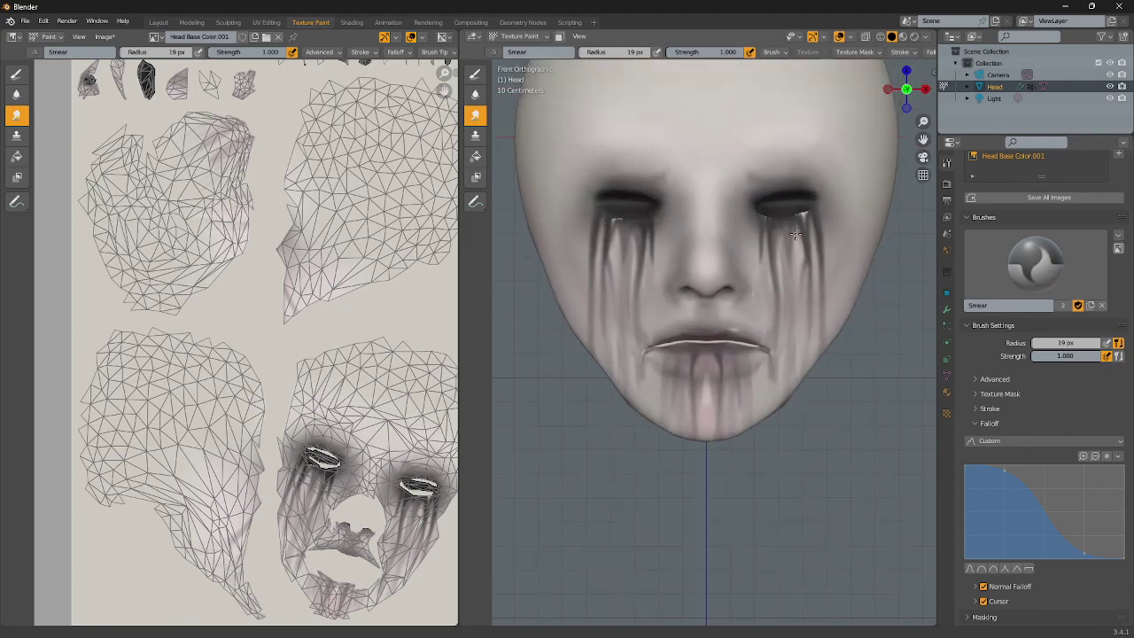
scroll(683, 354, up, 4)
scroll(656, 299, up, 2)
scroll(681, 380, up, 1)
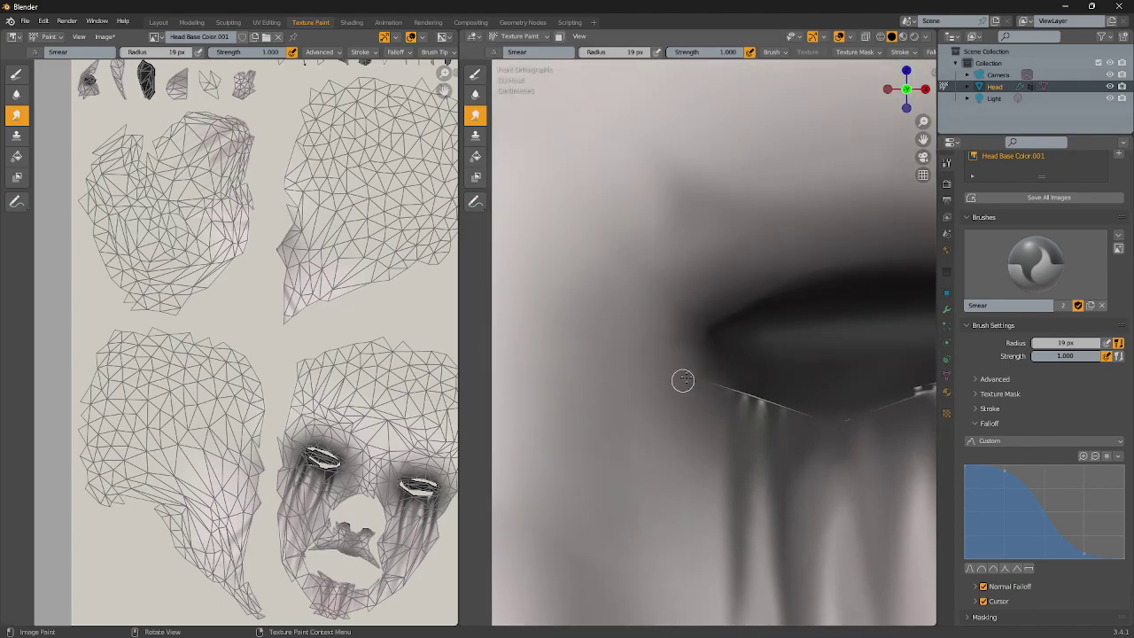
scroll(682, 380, up, 5)
scroll(753, 347, down, 3)
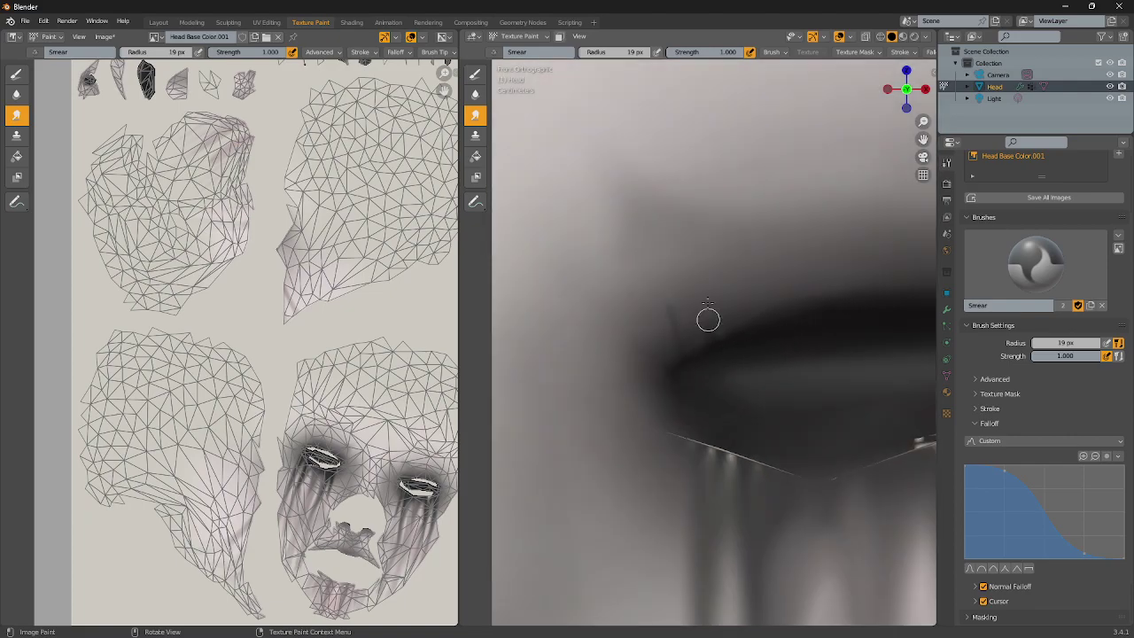
ctrl+scroll(748, 334, up, 2)
Pan across the eye close-up, zoom out to the whole head, and select TexDraw
shift+middle_drag(775, 322, 660, 340)
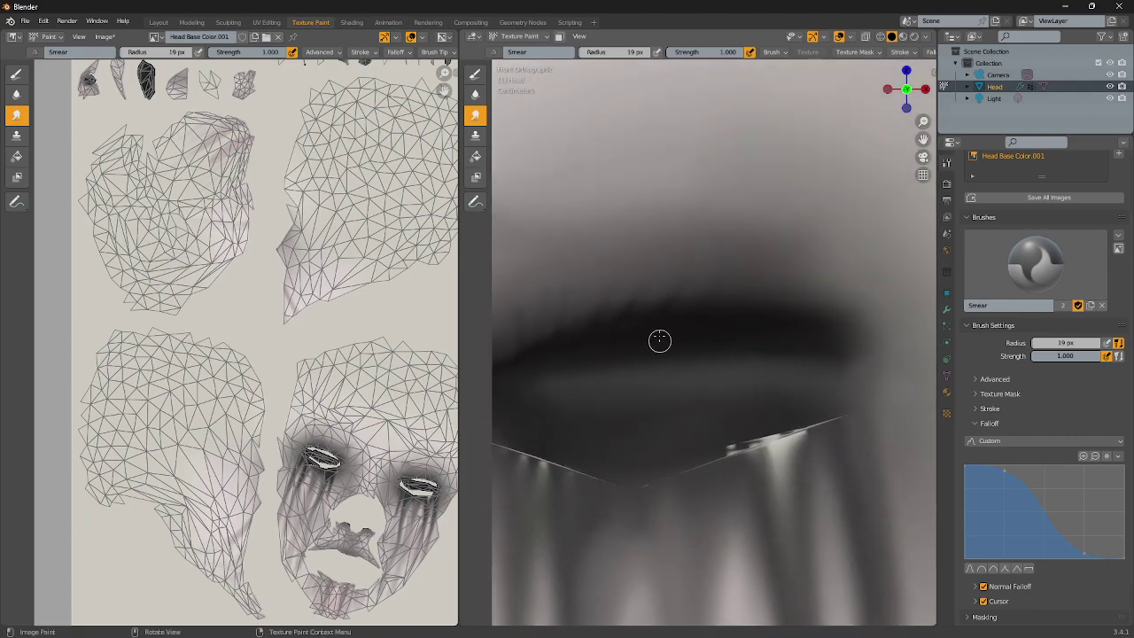
scroll(806, 376, down, 6)
scroll(789, 398, down, 5)
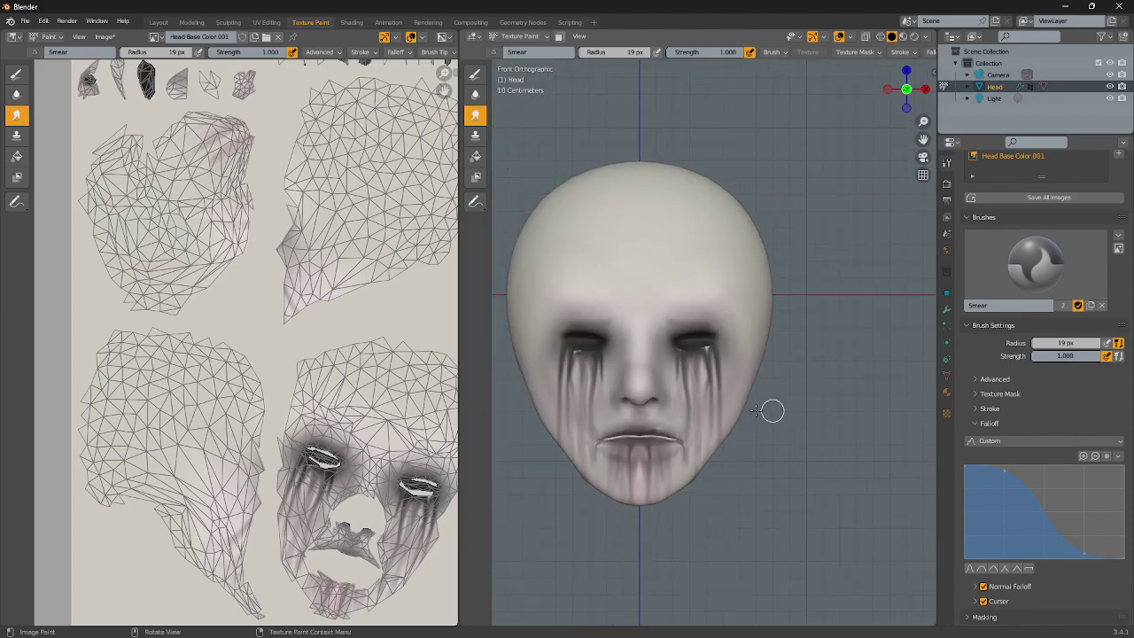
scroll(771, 370, up, 2)
scroll(754, 359, up, 2)
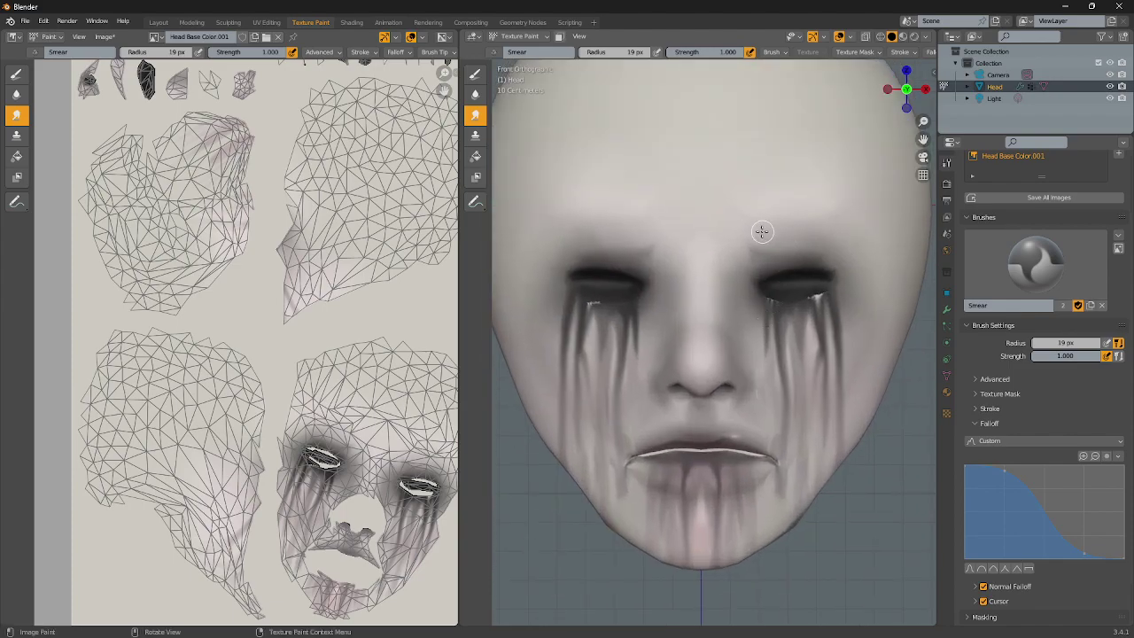
ctrl+middle_drag(743, 247, 813, 333)
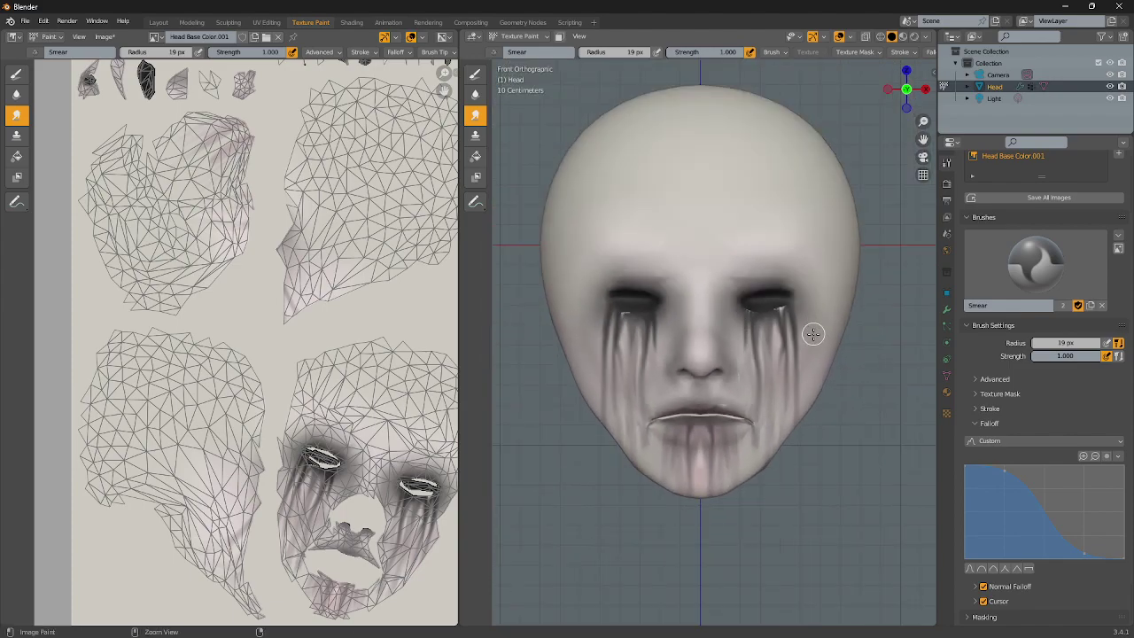
scroll(736, 389, up, 4)
click(476, 74)
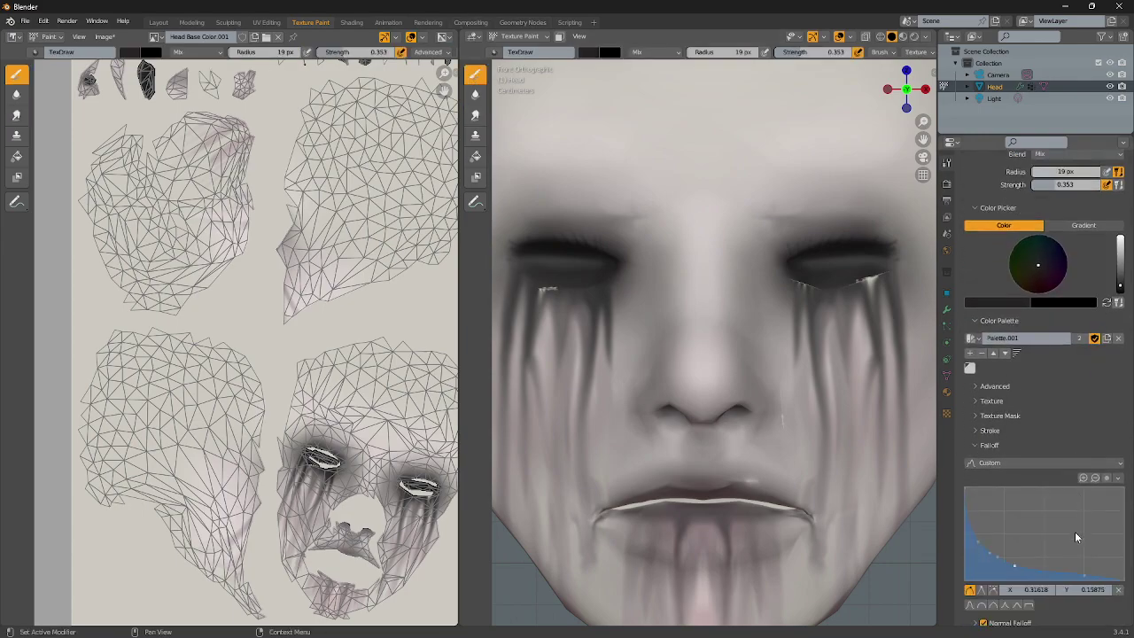
Lower the draw brush strength to 0.193
scroll(963, 554, down, 4)
scroll(886, 418, up, 2)
scroll(906, 266, up, 3)
scroll(1119, 213, up, 2)
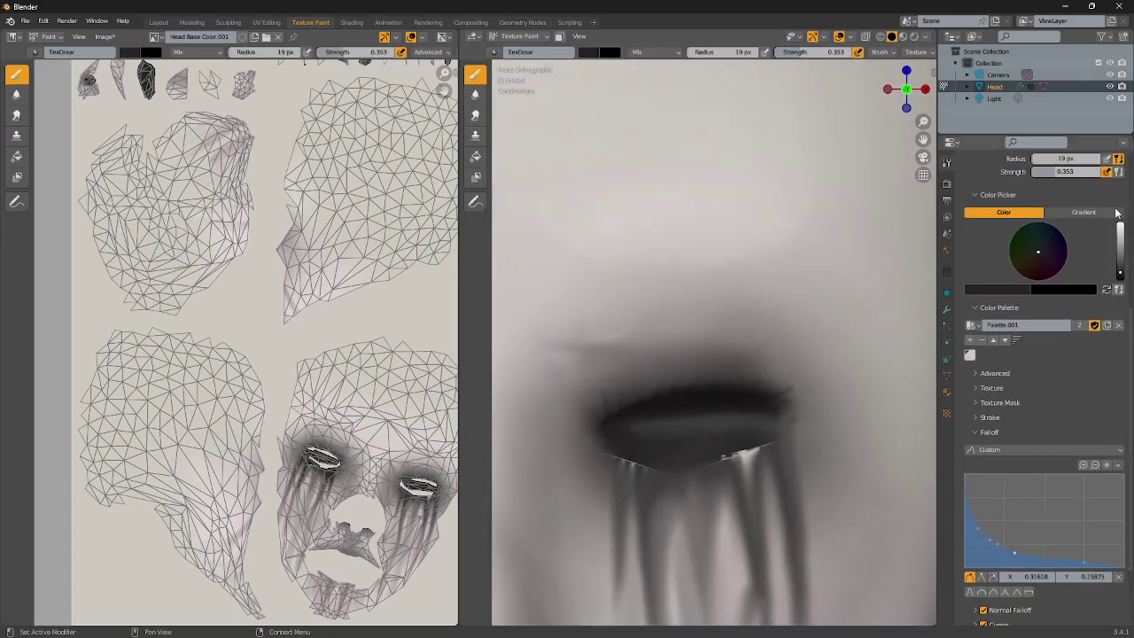
drag(1068, 171, 1041, 171)
Paint dark shading over the upper eye sockets, then undo it
scroll(755, 373, down, 2)
scroll(754, 374, down, 2)
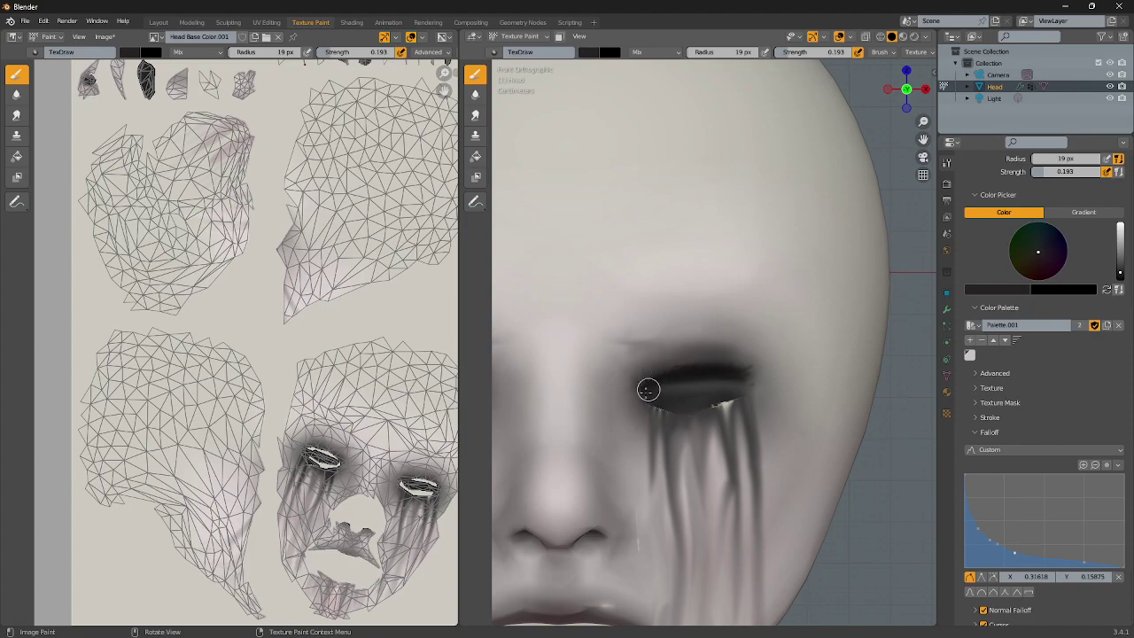
scroll(660, 370, down, 2)
drag(737, 350, 652, 356)
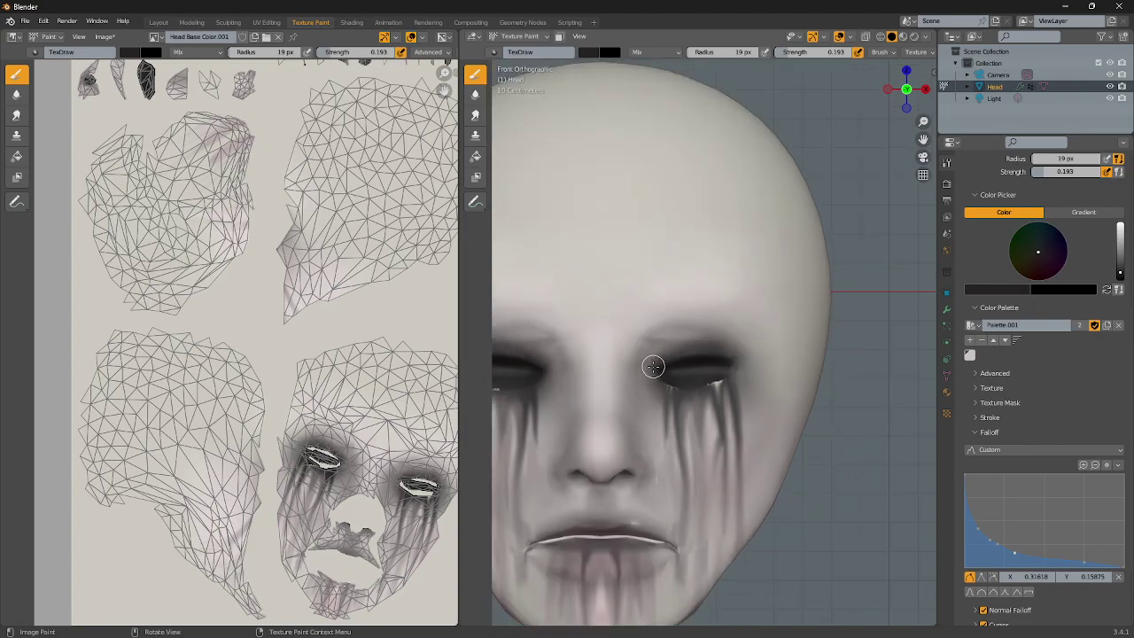
key(ctrl+z)
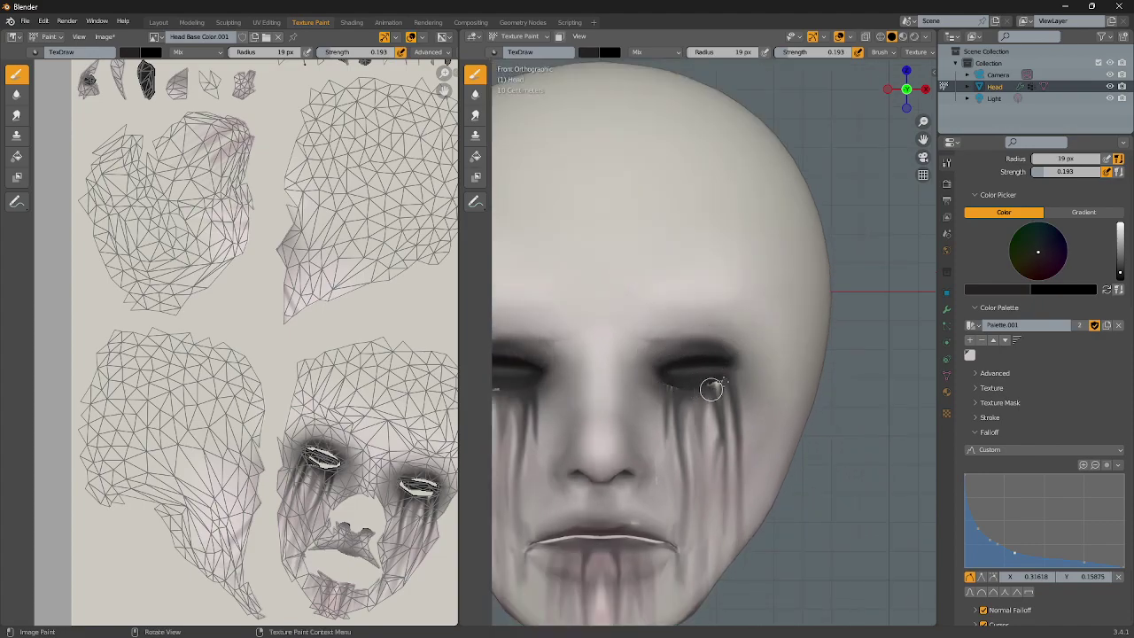
Switch to the Soften brush at 19 px and 1.000 strength
scroll(654, 402, down, 6)
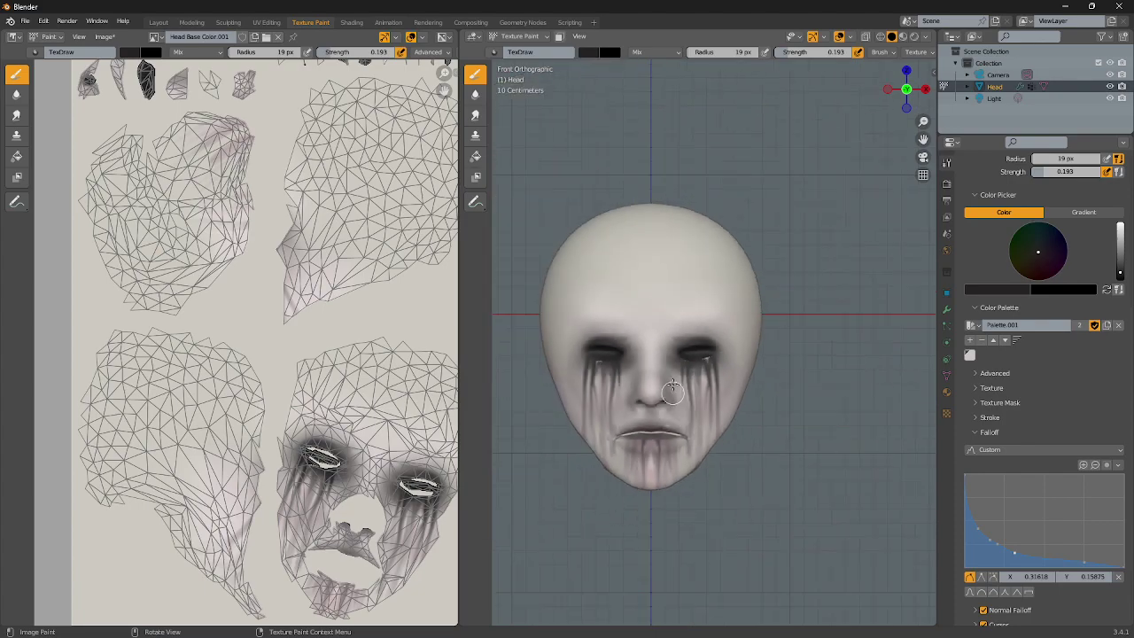
scroll(683, 359, down, 2)
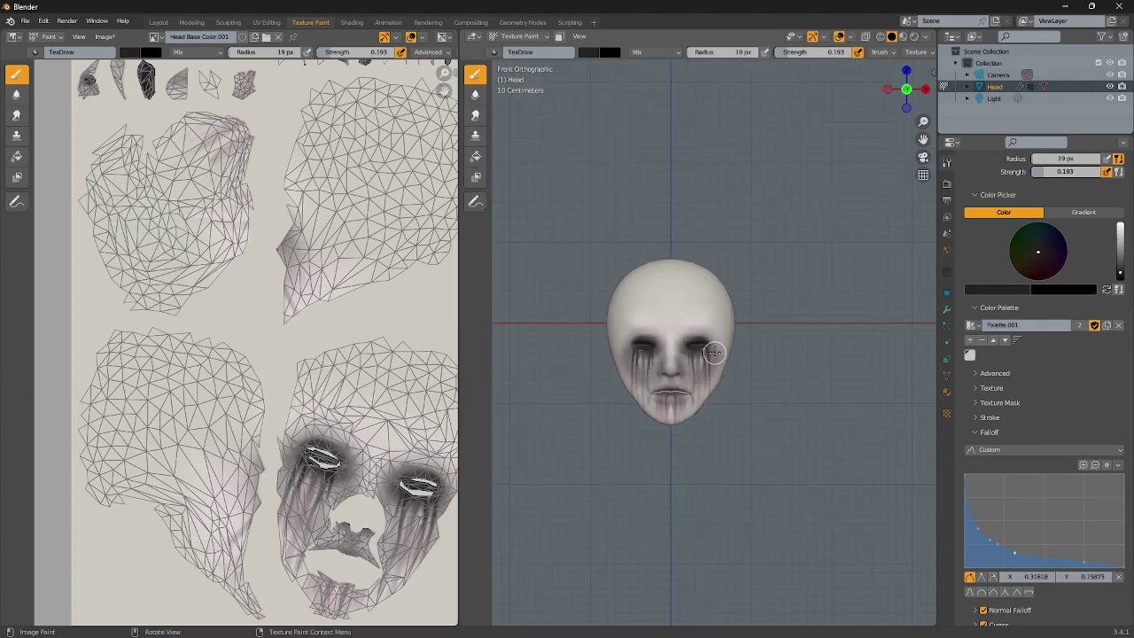
scroll(671, 368, up, 2)
scroll(682, 371, up, 4)
scroll(680, 369, down, 2)
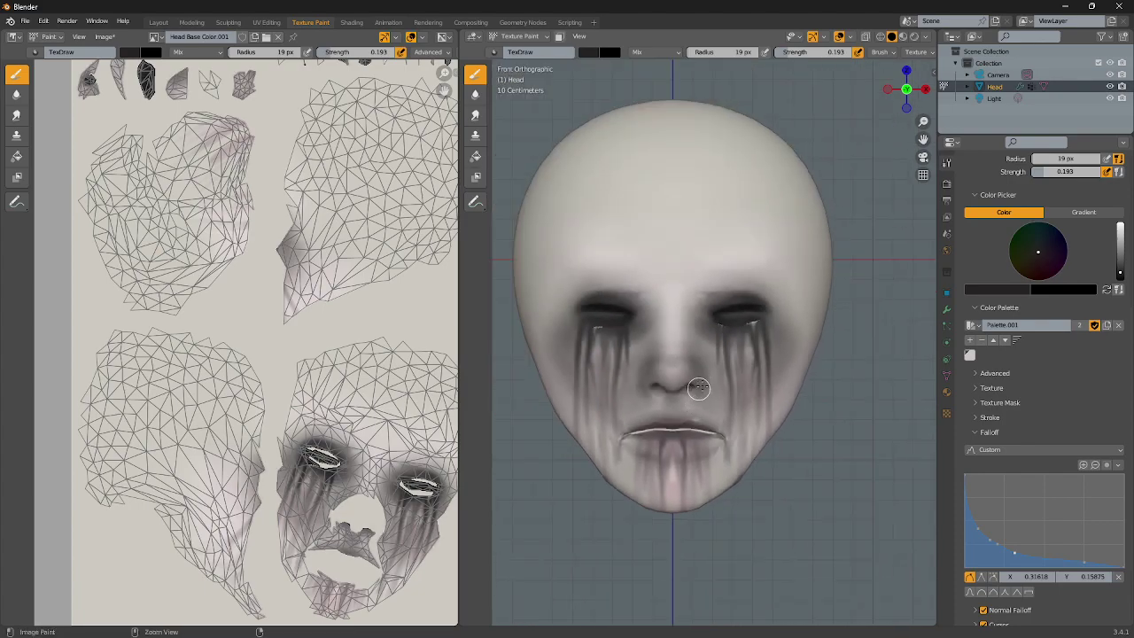
scroll(692, 387, down, 3)
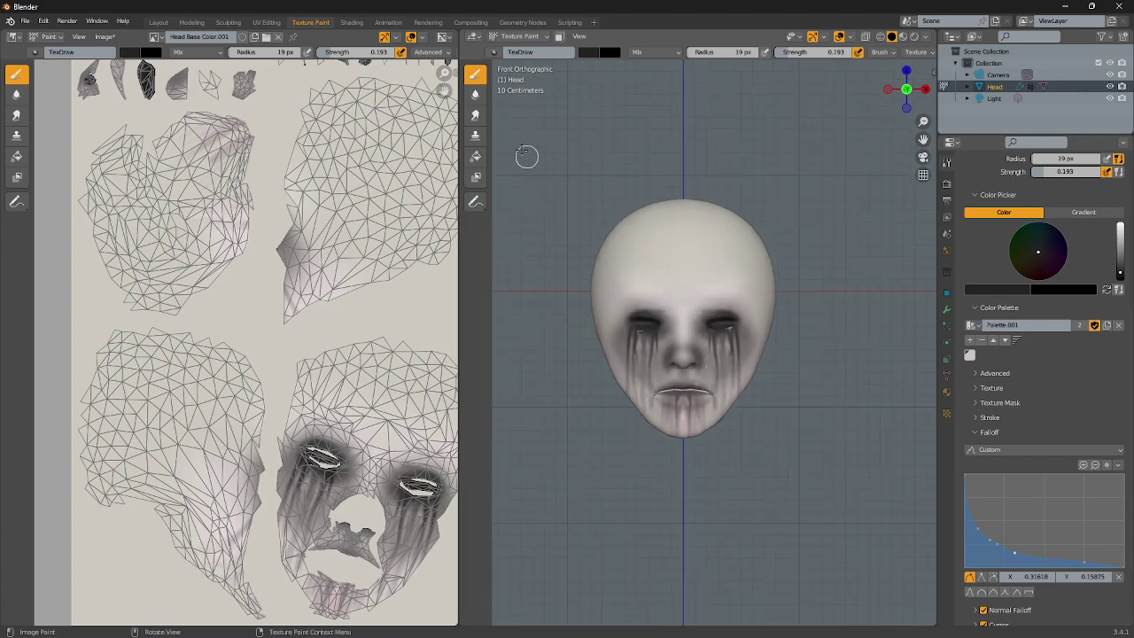
click(476, 94)
scroll(677, 366, up, 2)
Return to the TexDraw brush and swap the paint colour from black to white
scroll(692, 351, down, 2)
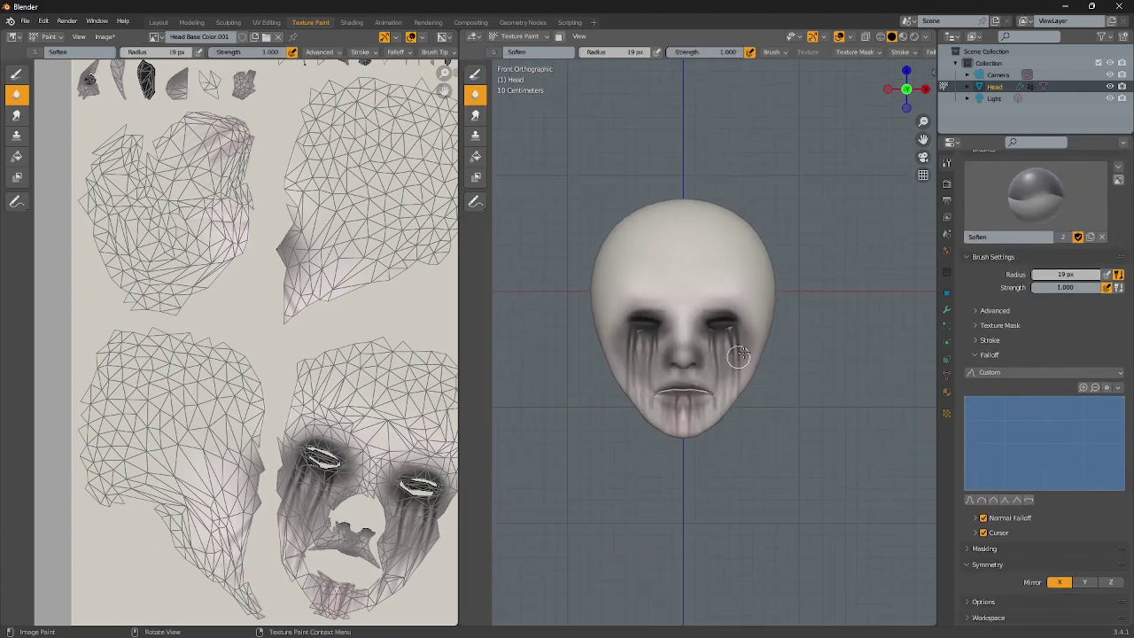
scroll(766, 355, up, 5)
key(d)
scroll(913, 478, down, 3)
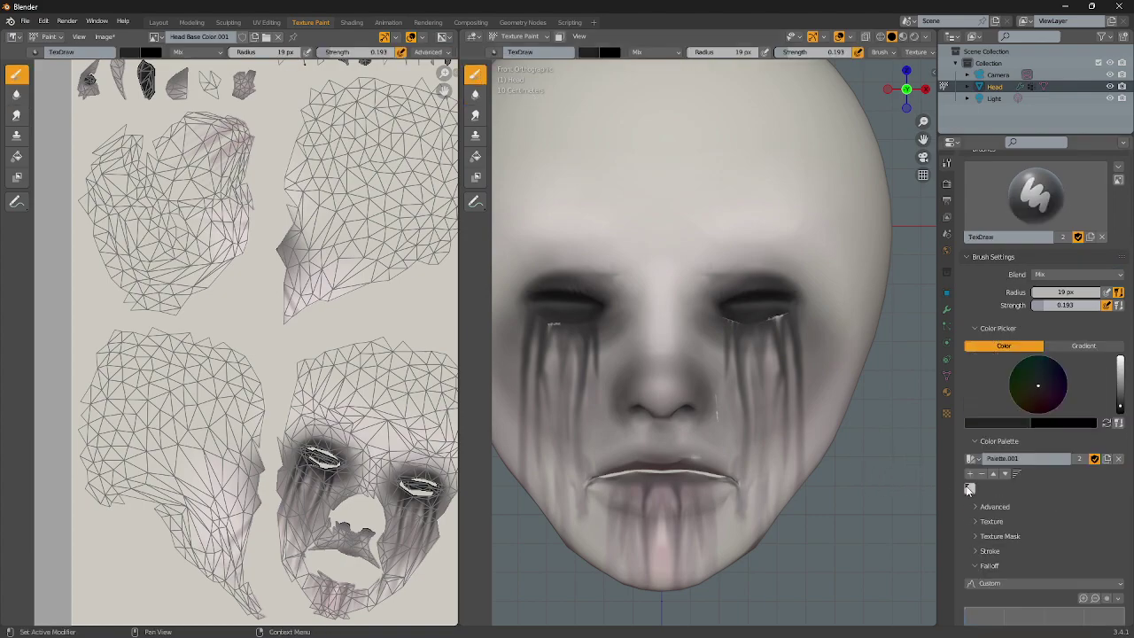
key(x)
Orbit the head from a side profile round to a three-quarter front view
middle_drag(925, 476, 737, 352)
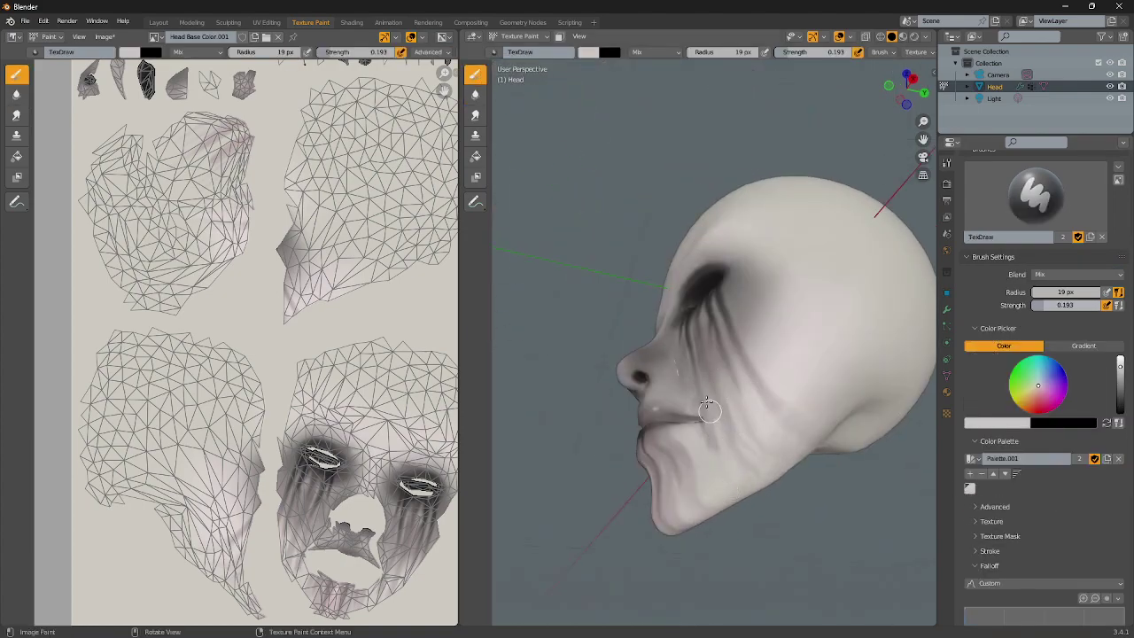
middle_drag(710, 410, 737, 411)
middle_drag(708, 350, 720, 443)
scroll(720, 443, up, 2)
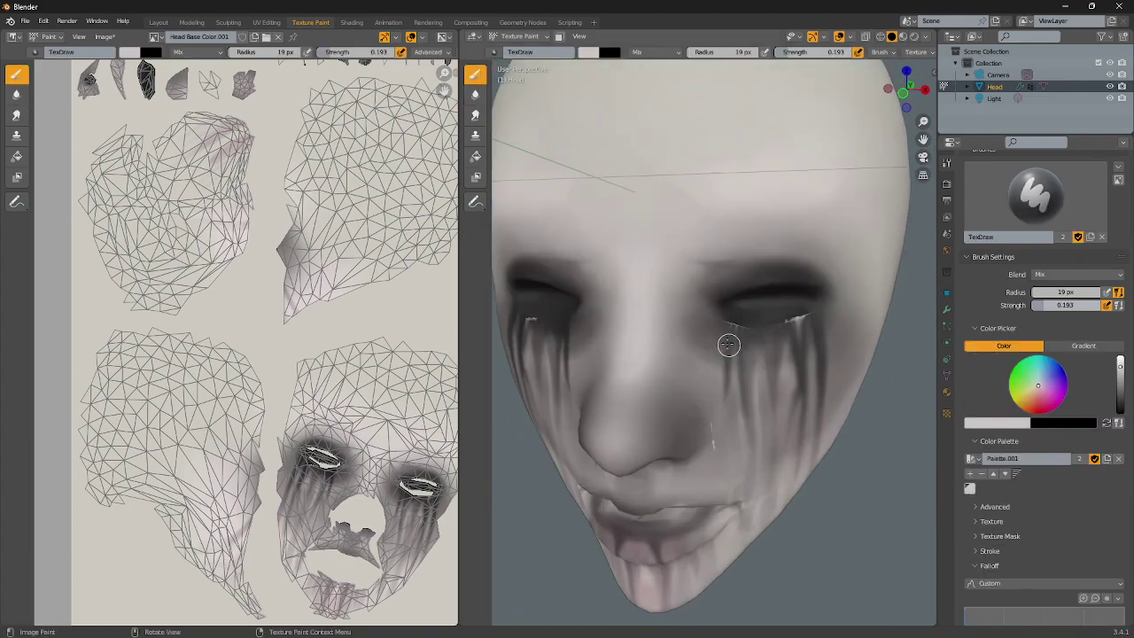
scroll(719, 451, up, 1)
scroll(717, 485, up, 2)
Check the face from the front and above, then view it front-on in the Layout workspace
middle_drag(734, 494, 697, 203)
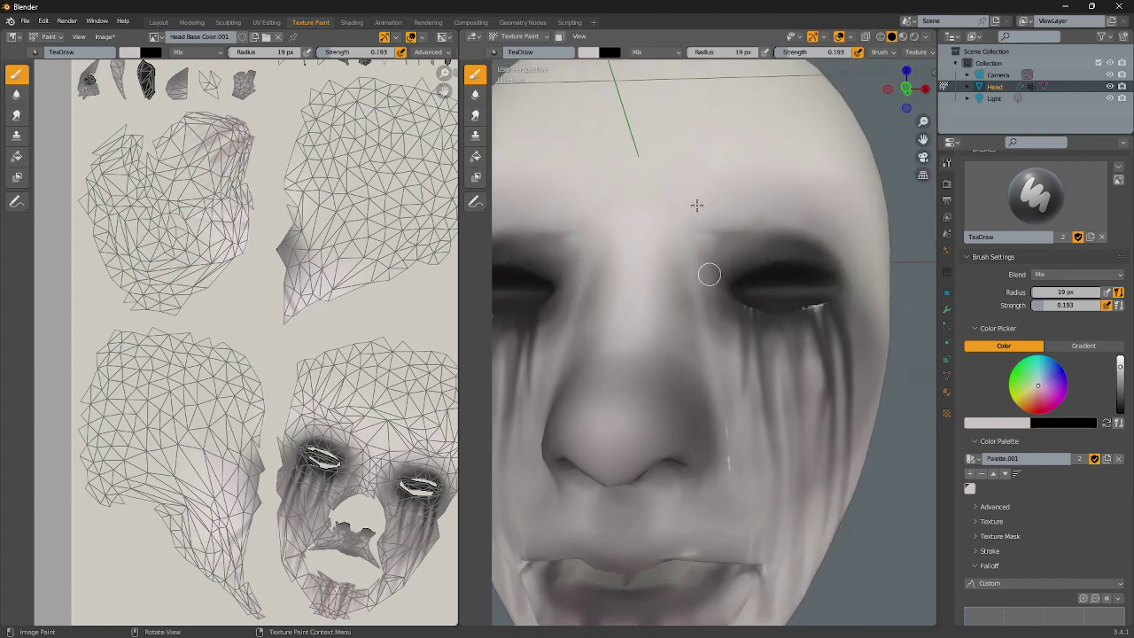
scroll(709, 292, down, 3)
scroll(682, 347, up, 3)
scroll(732, 363, down, 3)
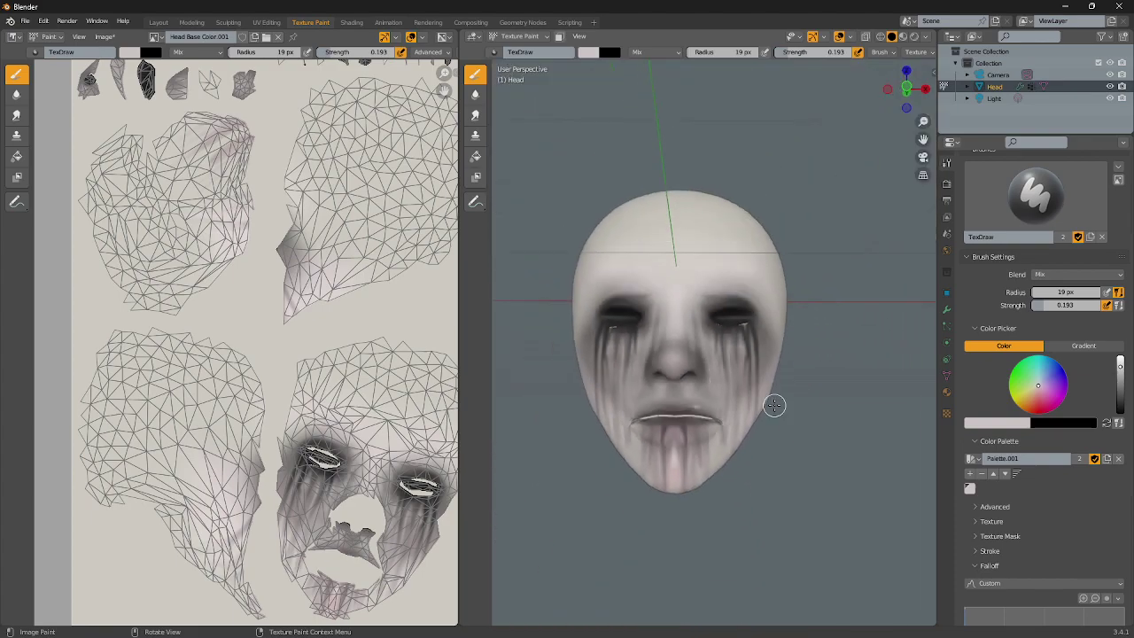
middle_drag(775, 400, 775, 298)
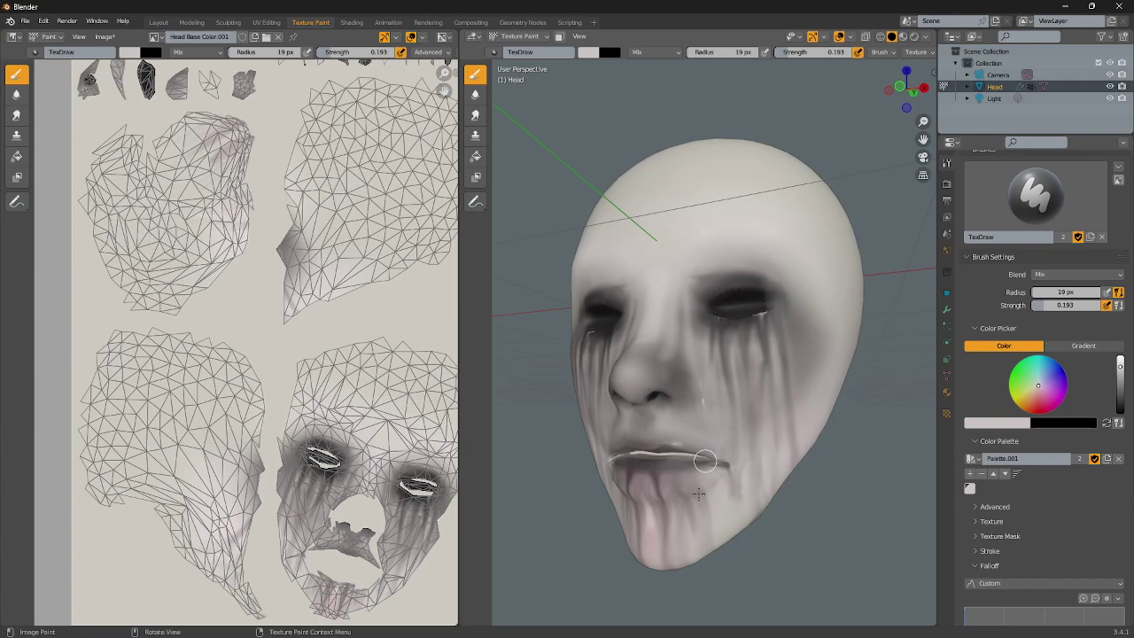
mouse_move(754, 423)
middle_down()
mouse_move(702, 391)
mouse_move(795, 387)
mouse_move(720, 381)
middle_up()
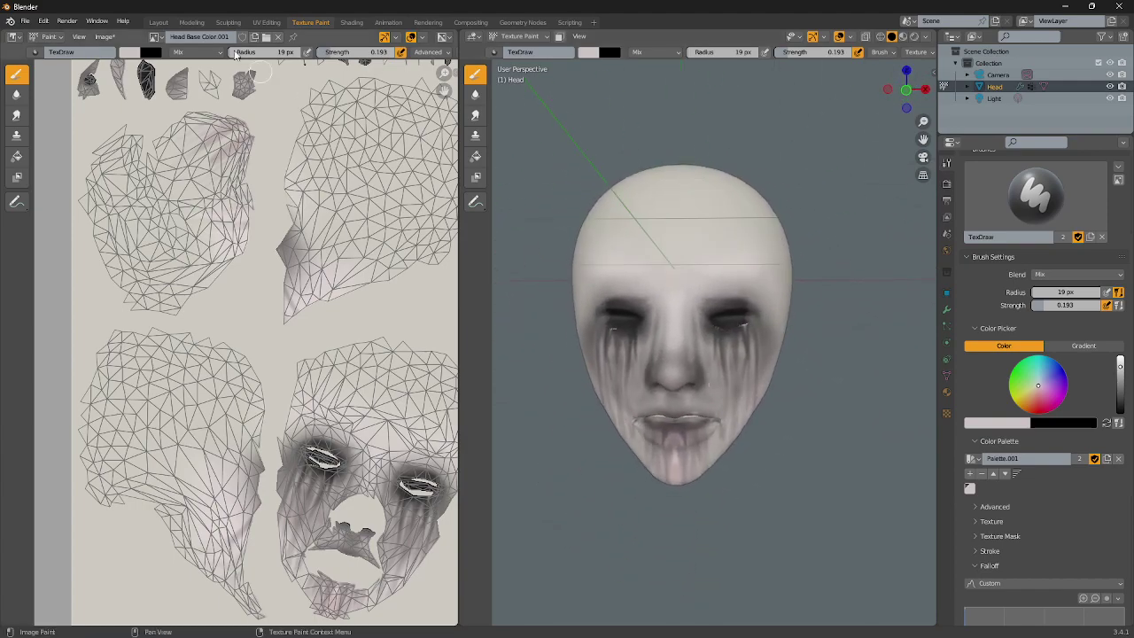
click(158, 23)
middle_drag(500, 218, 662, 237)
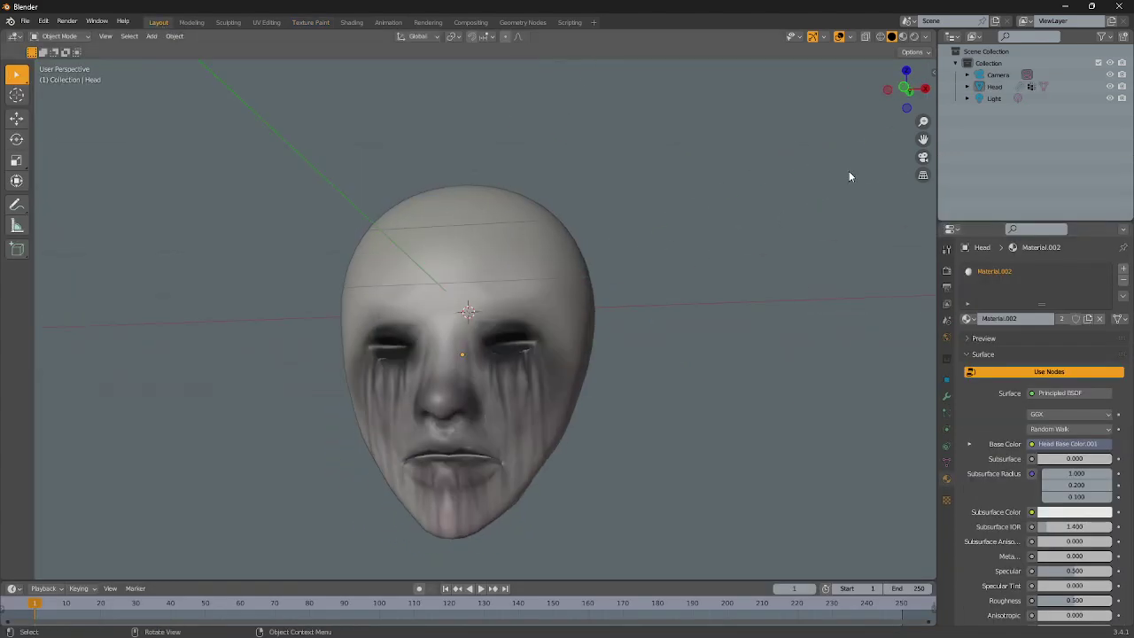